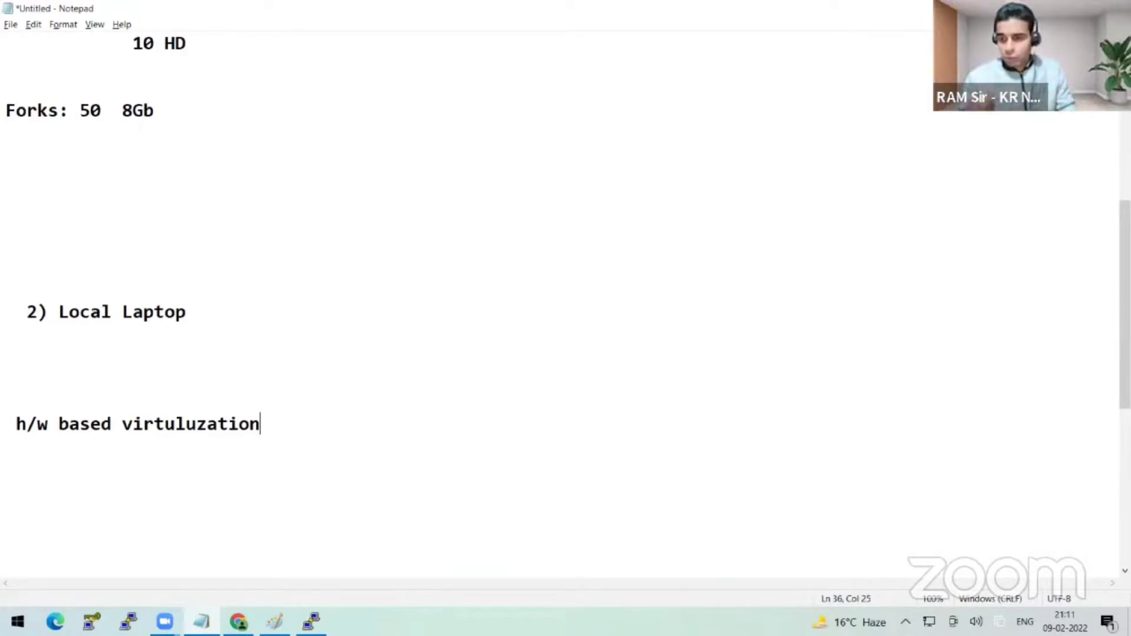
- Finish the "h/w based virtuluzation:" heading with a colon and add the list item "1) vmware workstation:" below it
{"action": "type", "text": ":"}
{"action": "key", "text": "Return"}
{"action": "key", "text": "Return"}
{"action": "type", "text": "1)"}
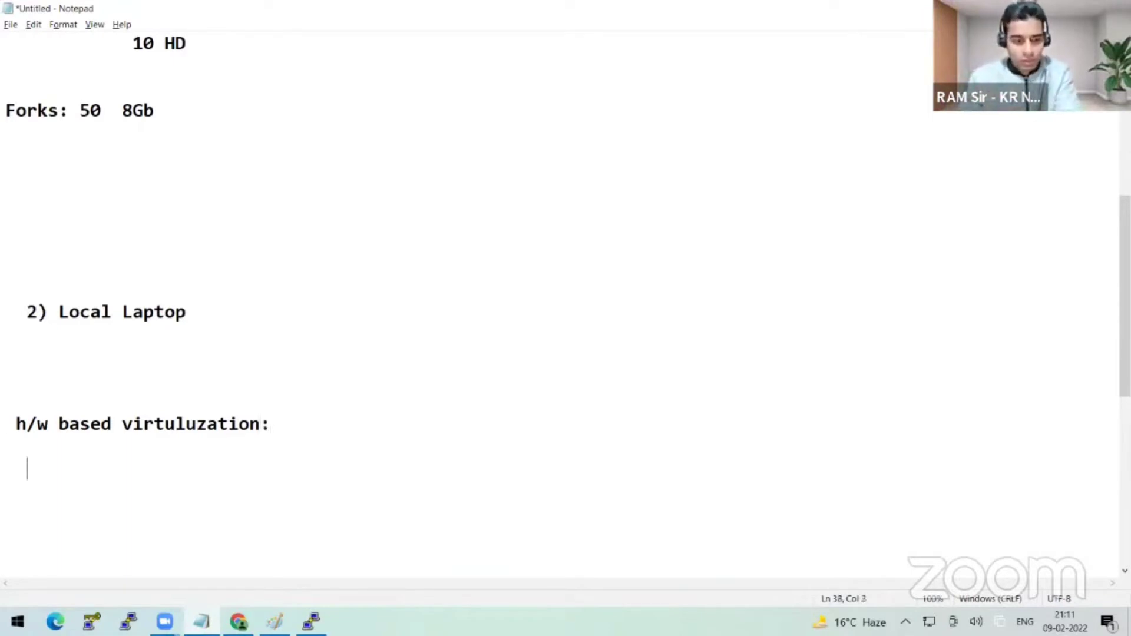
{"action": "type", "text": " vmware w"}
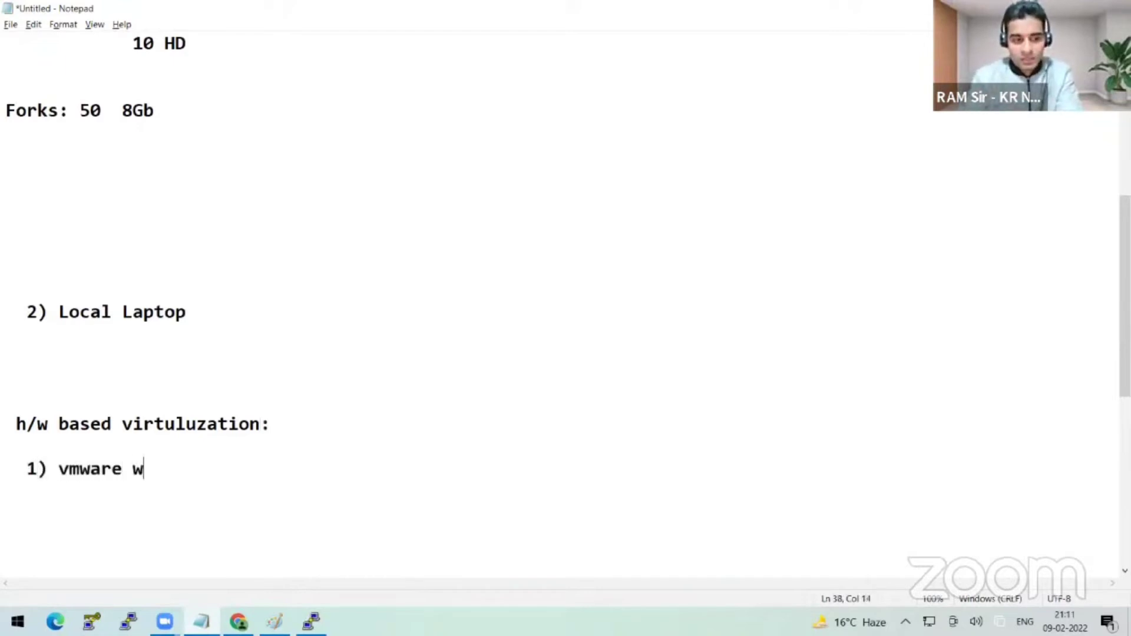
{"action": "type", "text": "orkstation:"}
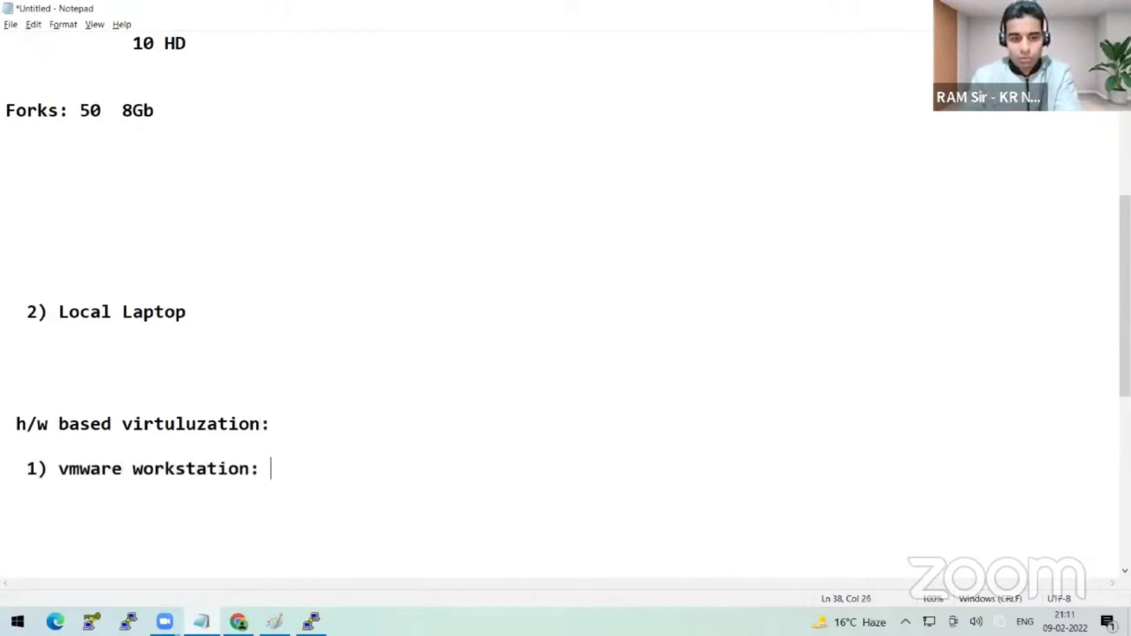
{"action": "key", "text": "Return"}
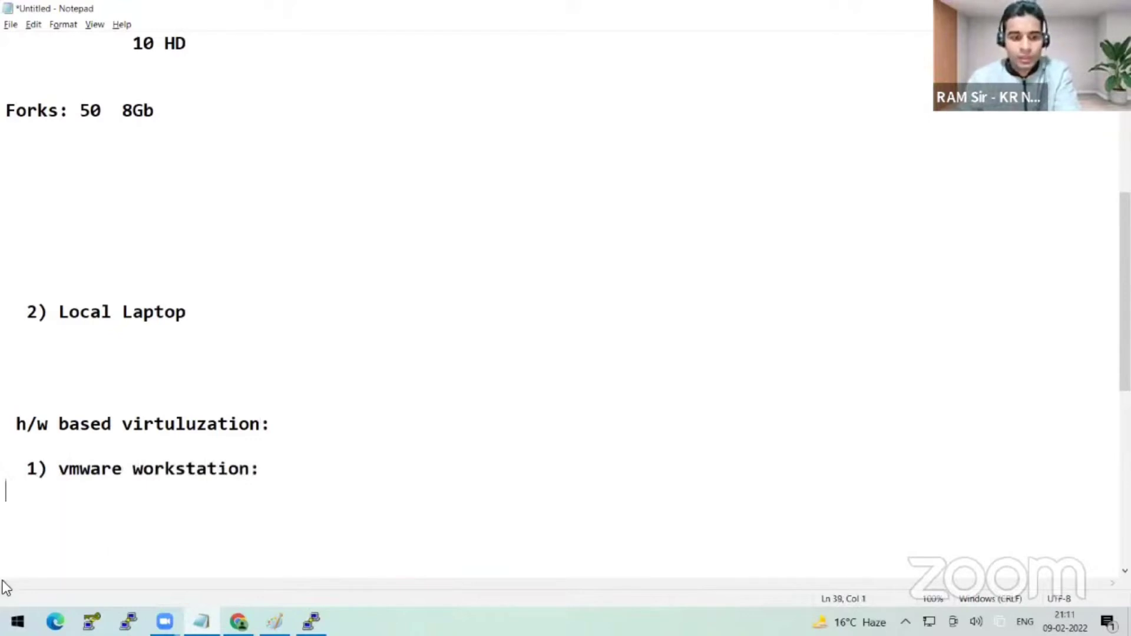
{"action": "left_click_drag", "start_coordinate": [38, 470], "coordinate": [91, 469]}
{"action": "key", "text": "shift+Up"}
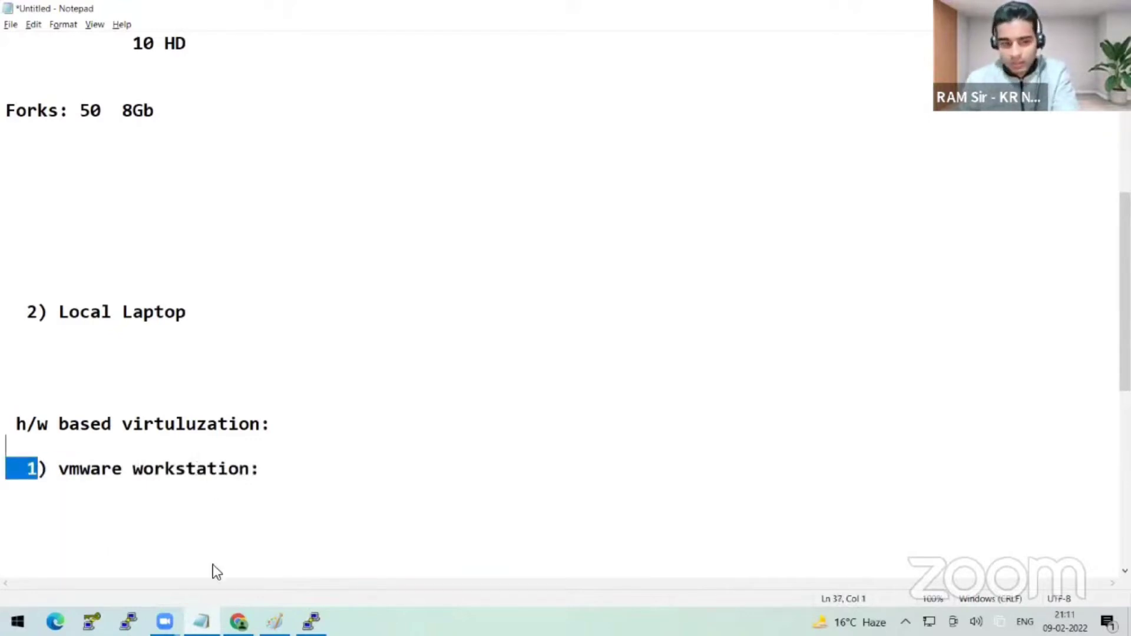
- Switch to Chrome and open Google in a new tab
{"action": "left_click", "coordinate": [239, 621]}
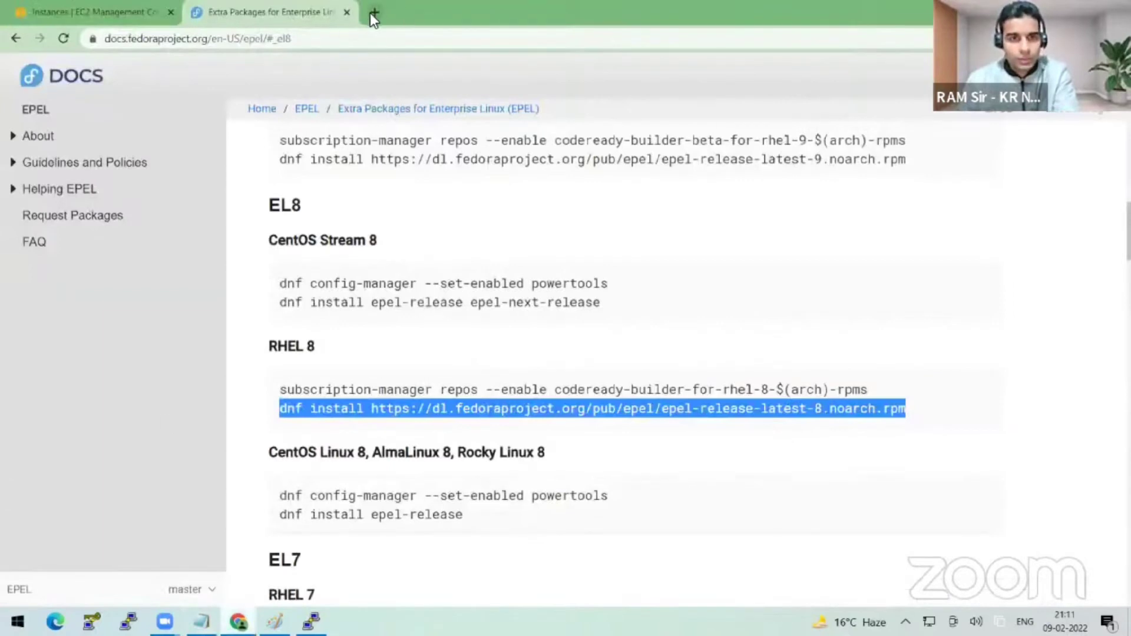
{"action": "left_click", "coordinate": [373, 13]}
{"action": "type", "text": "g"}
{"action": "key", "text": "Return"}
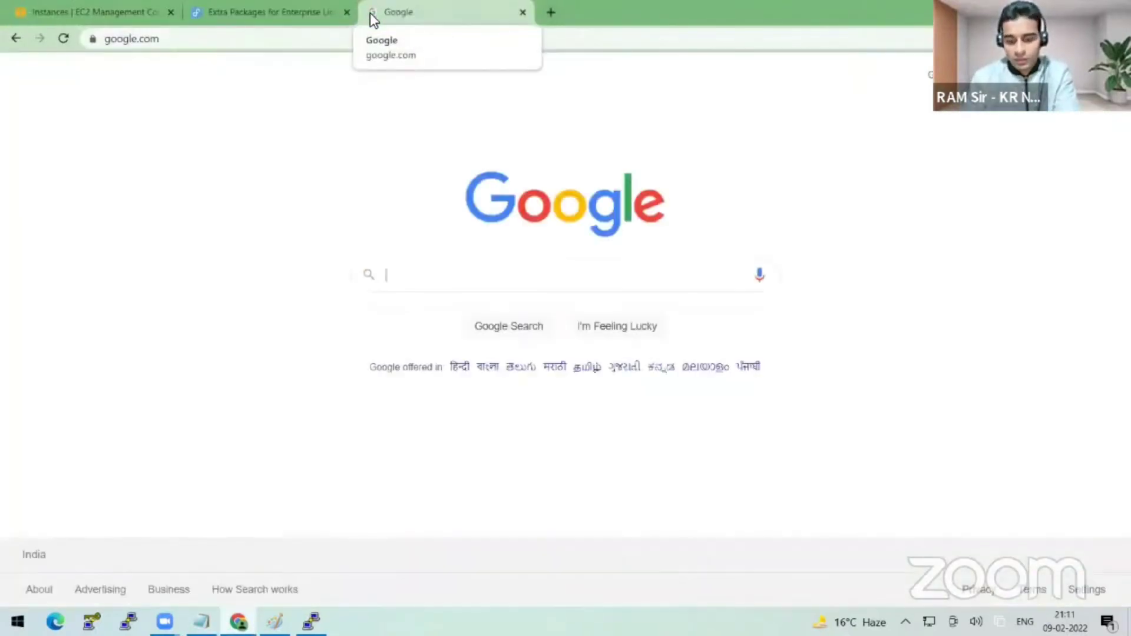
- Search Google for "workstation download" and open the Download VMware Workstation Pro page
{"action": "type", "text": "woksat"}
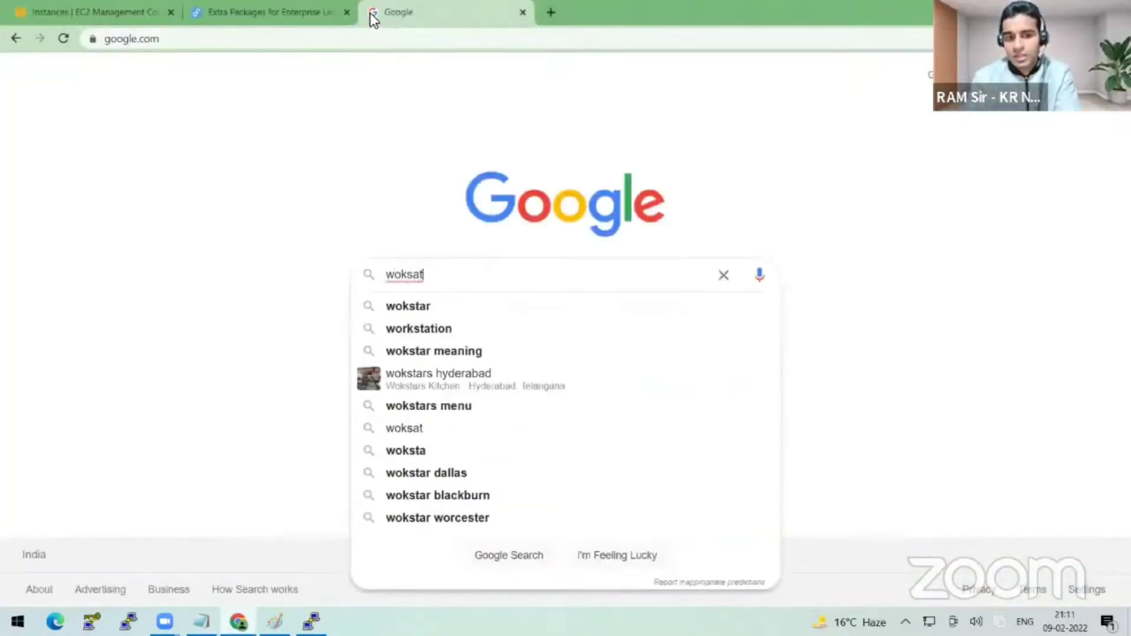
{"action": "key", "text": "BackSpace"}
{"action": "key", "text": "BackSpace"}
{"action": "type", "text": "tas"}
{"action": "key", "text": "BackSpace"}
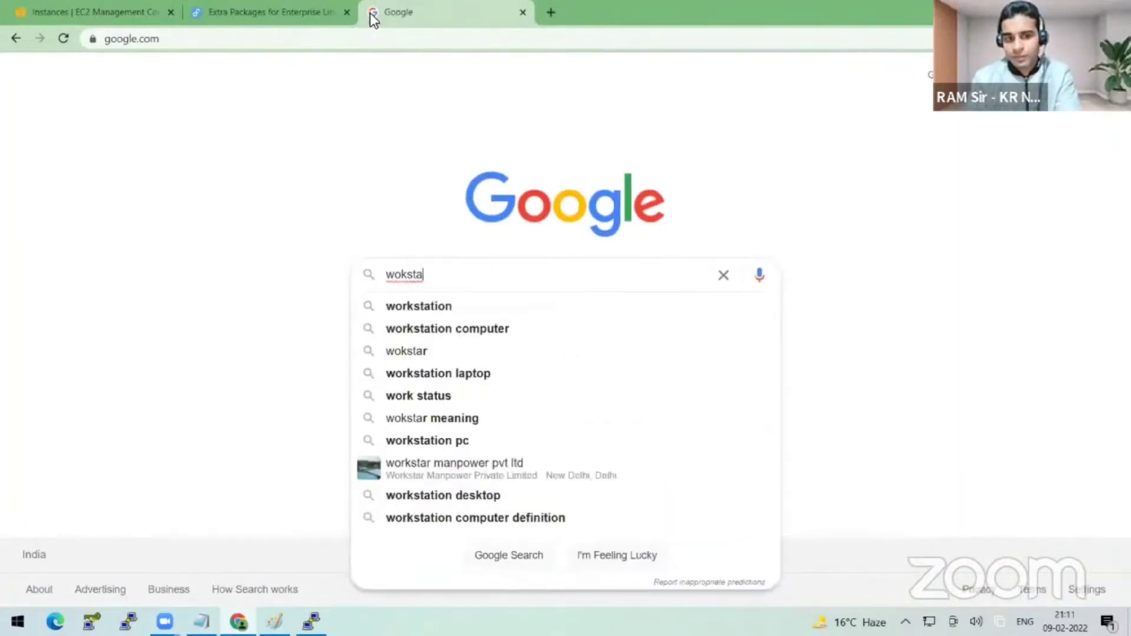
{"action": "key", "text": "Down"}
{"action": "type", "text": "do"}
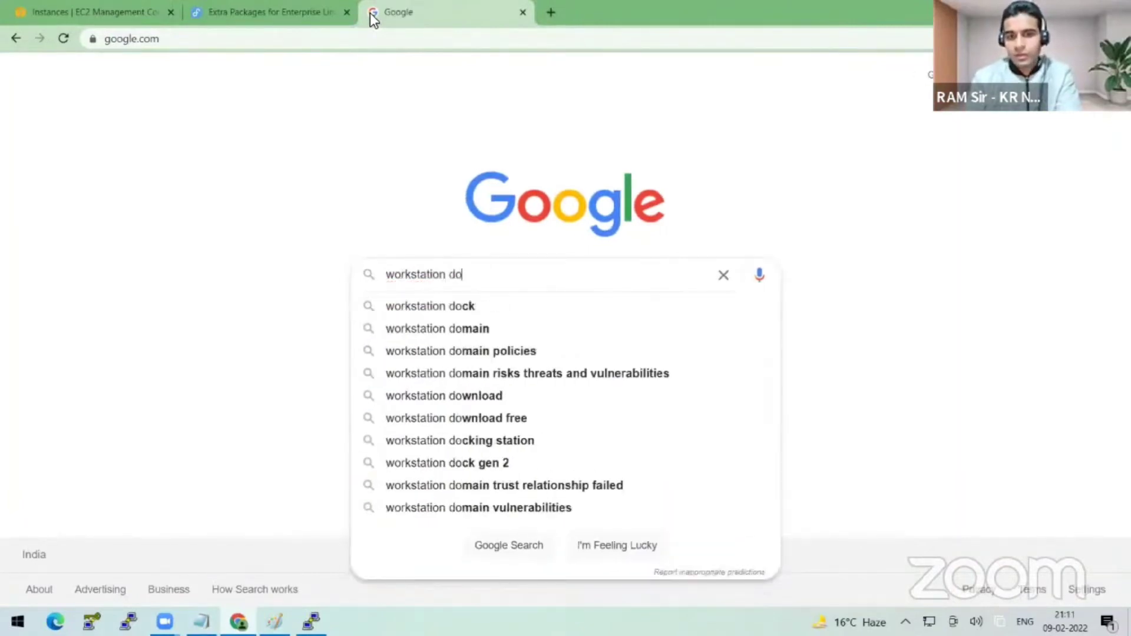
{"action": "type", "text": "wn"}
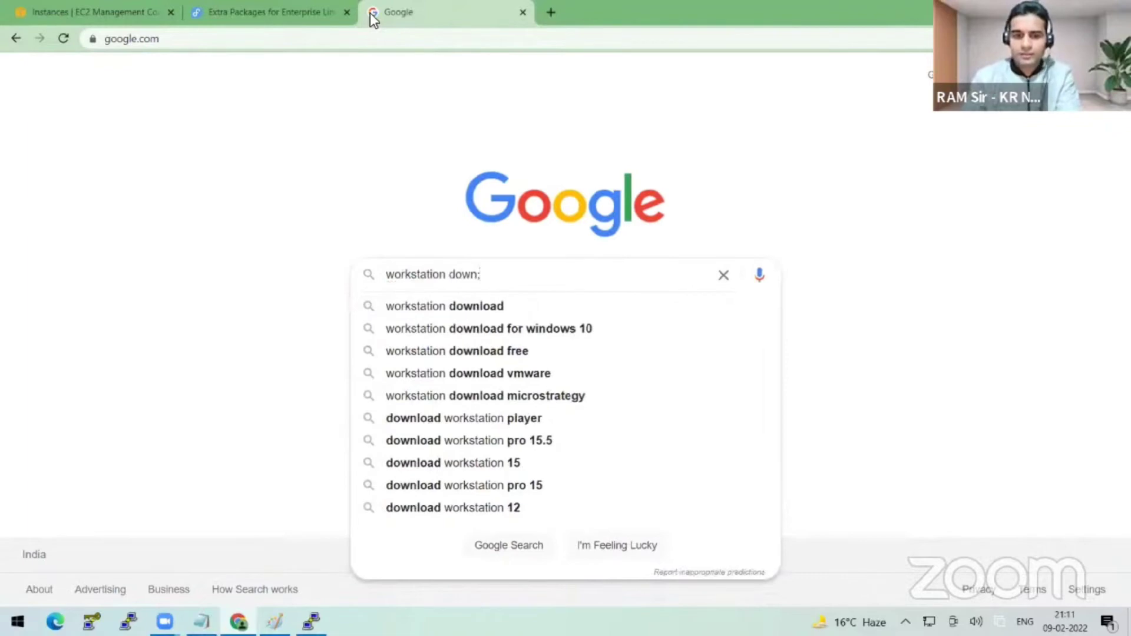
{"action": "key", "text": "Down"}
{"action": "key", "text": "Return"}
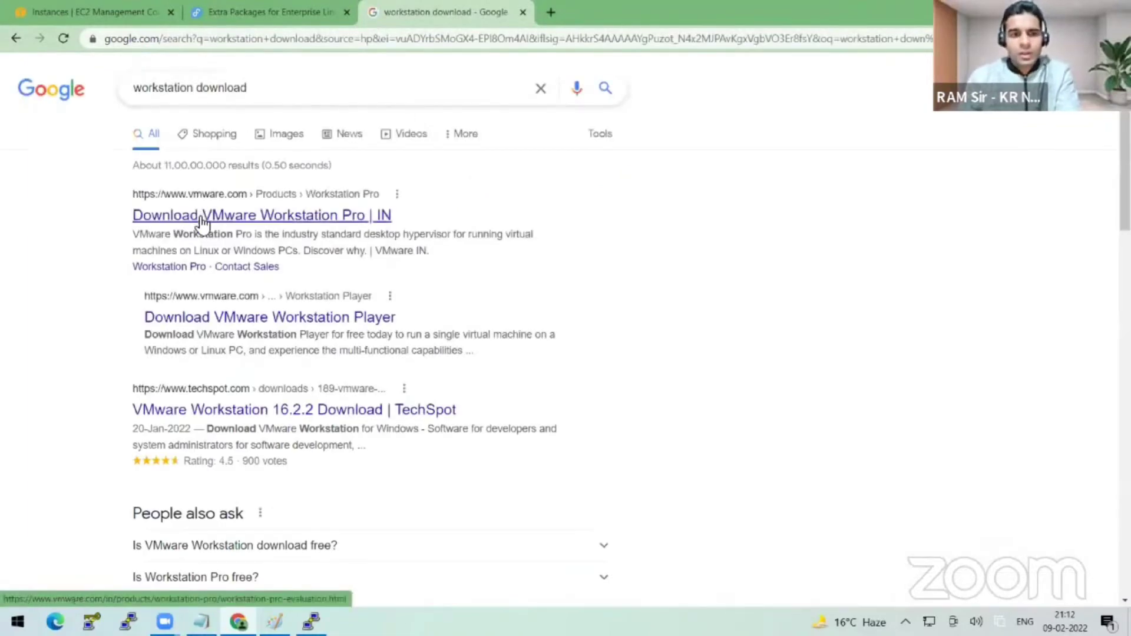
{"action": "left_click", "coordinate": [200, 218]}
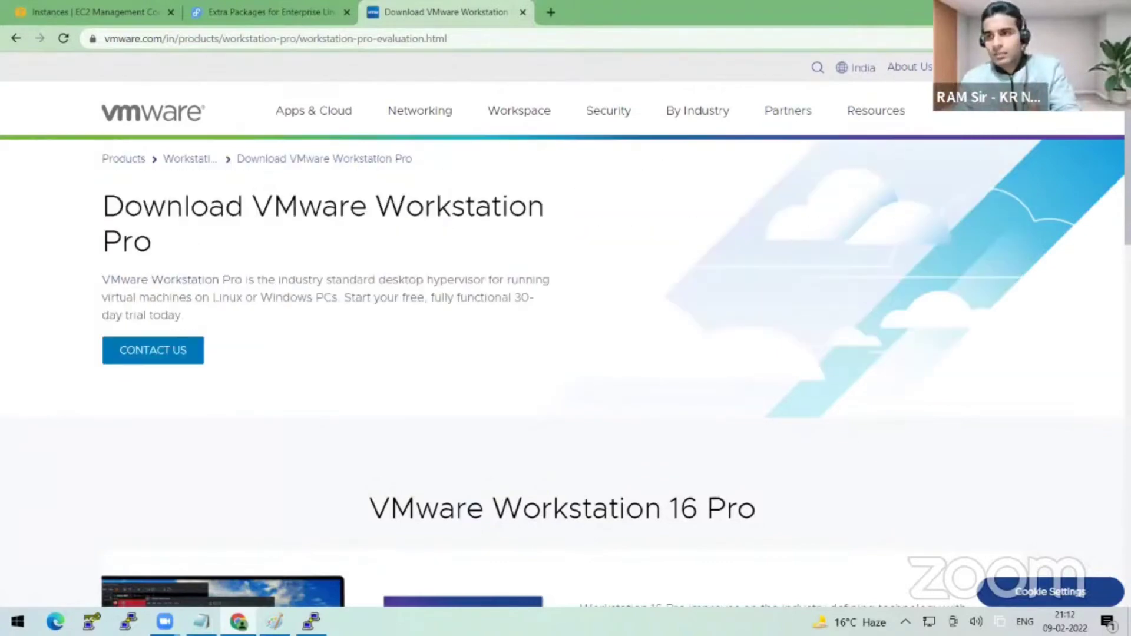
- Launch VMware Workstation Pro from Windows search and restore its maximized window to a smaller size
{"action": "key", "text": "alt+Tab"}
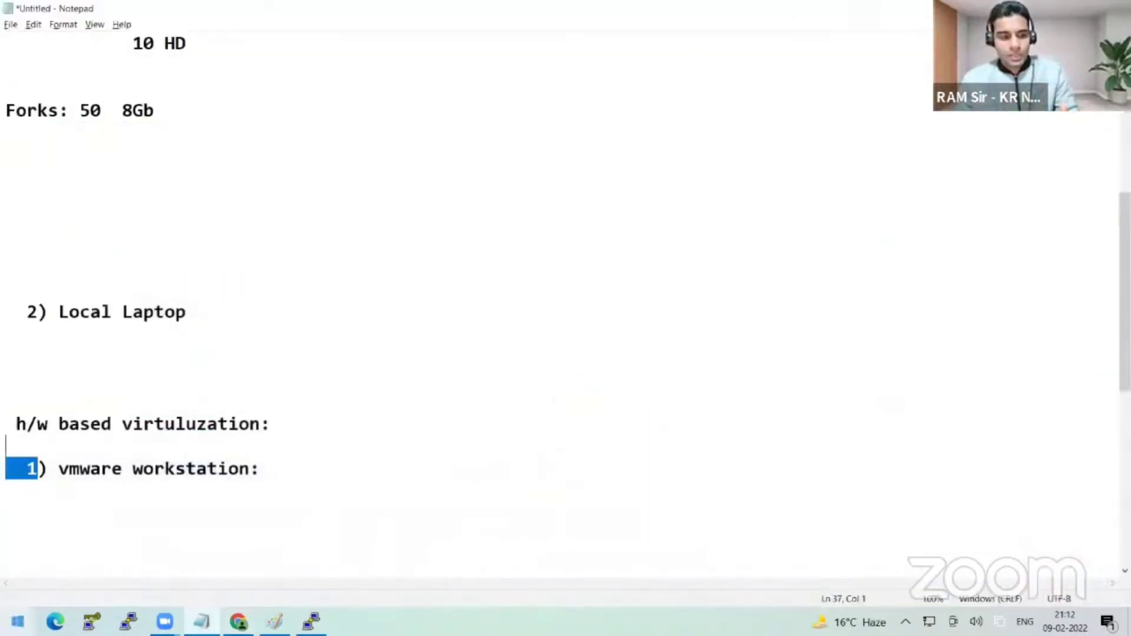
{"action": "left_click", "coordinate": [18, 622]}
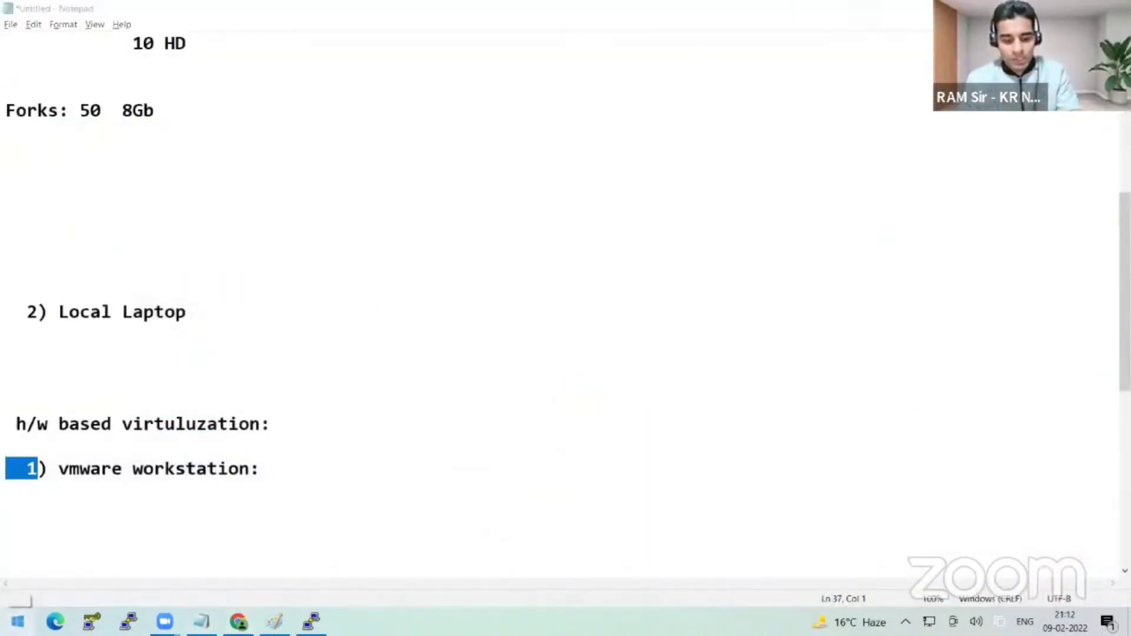
{"action": "type", "text": "vmwre"}
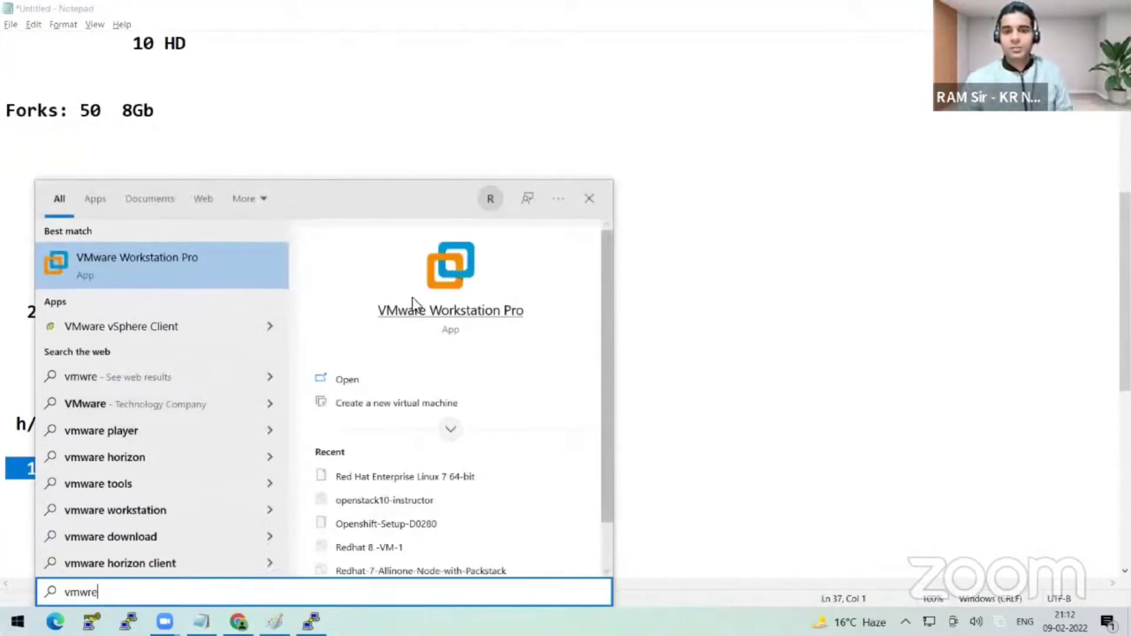
{"action": "left_click", "coordinate": [450, 264]}
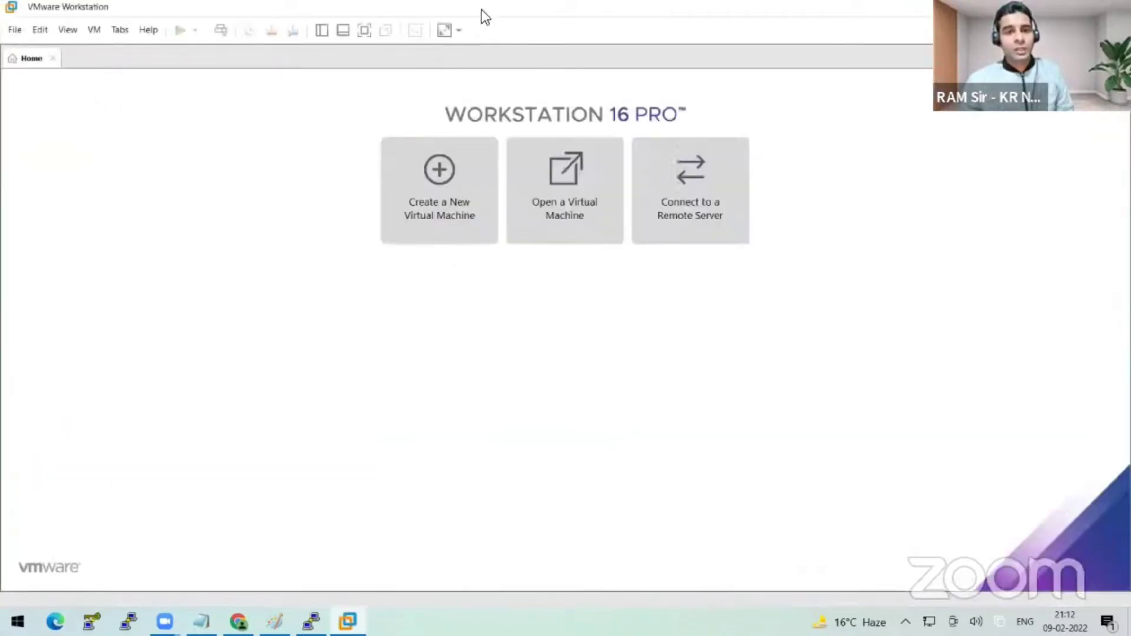
{"action": "left_click_drag", "start_coordinate": [488, 9], "coordinate": [521, 50]}
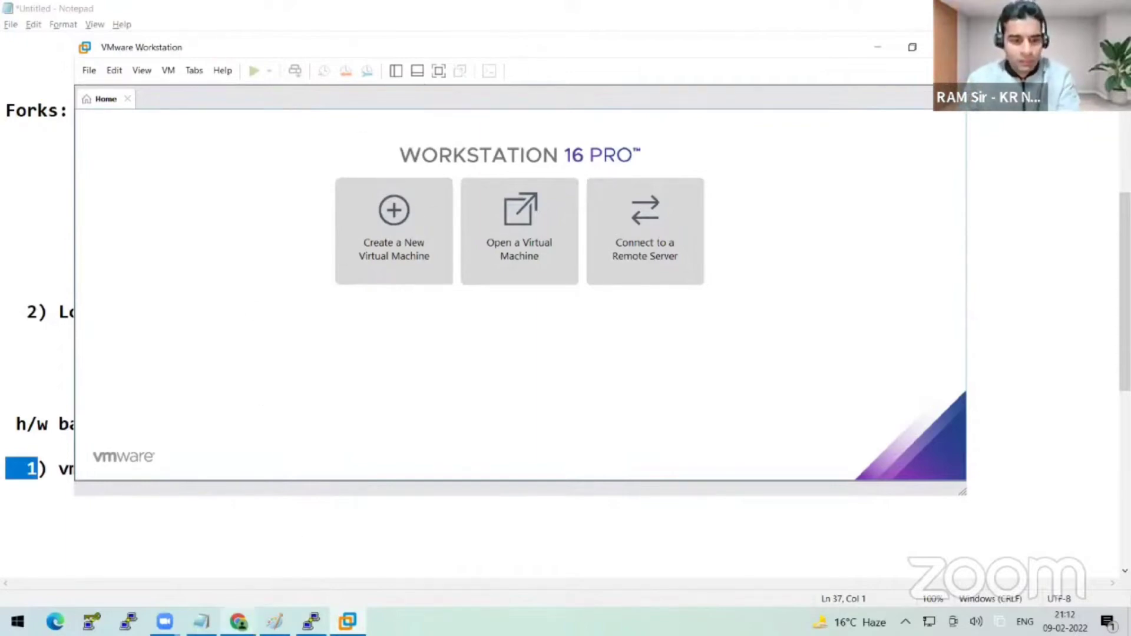
- In a new Chrome tab, search for "centos 8 download" and open the x86_64 CentOS Mirrors List
{"action": "left_click", "coordinate": [239, 621]}
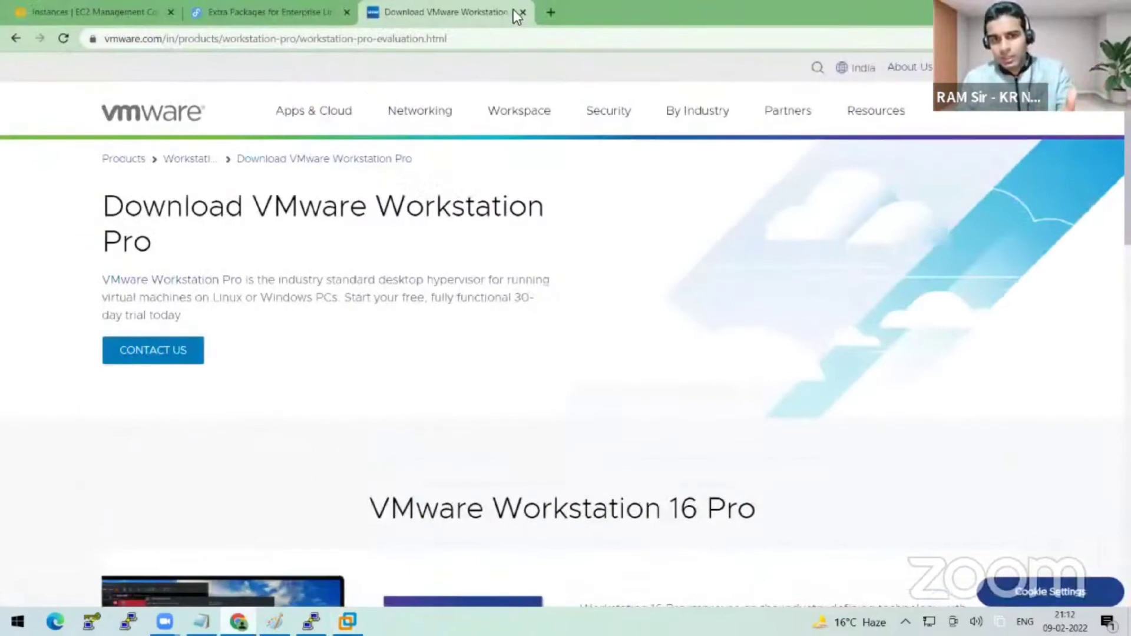
{"action": "left_click", "coordinate": [551, 14]}
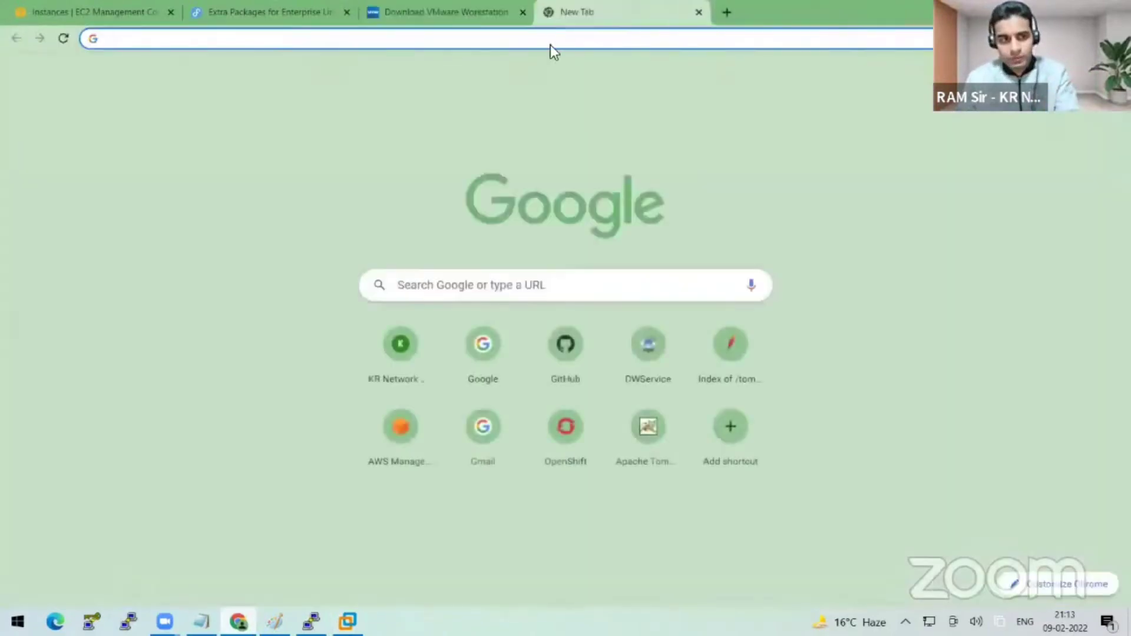
{"action": "type", "text": "centos"}
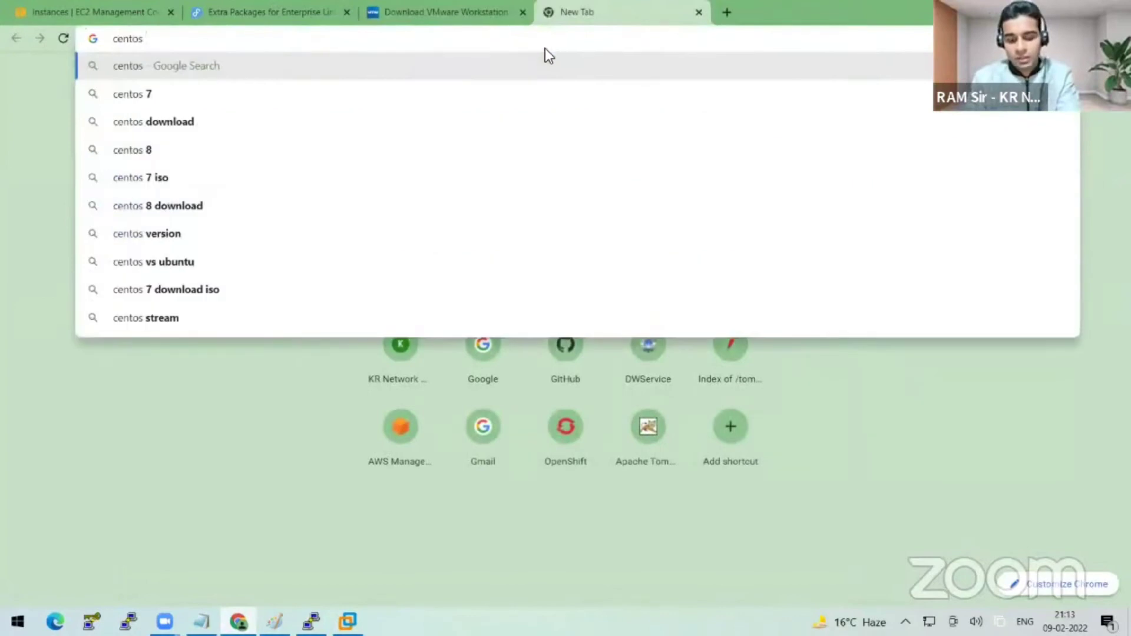
{"action": "type", "text": " 8 d"}
{"action": "key", "text": "Return"}
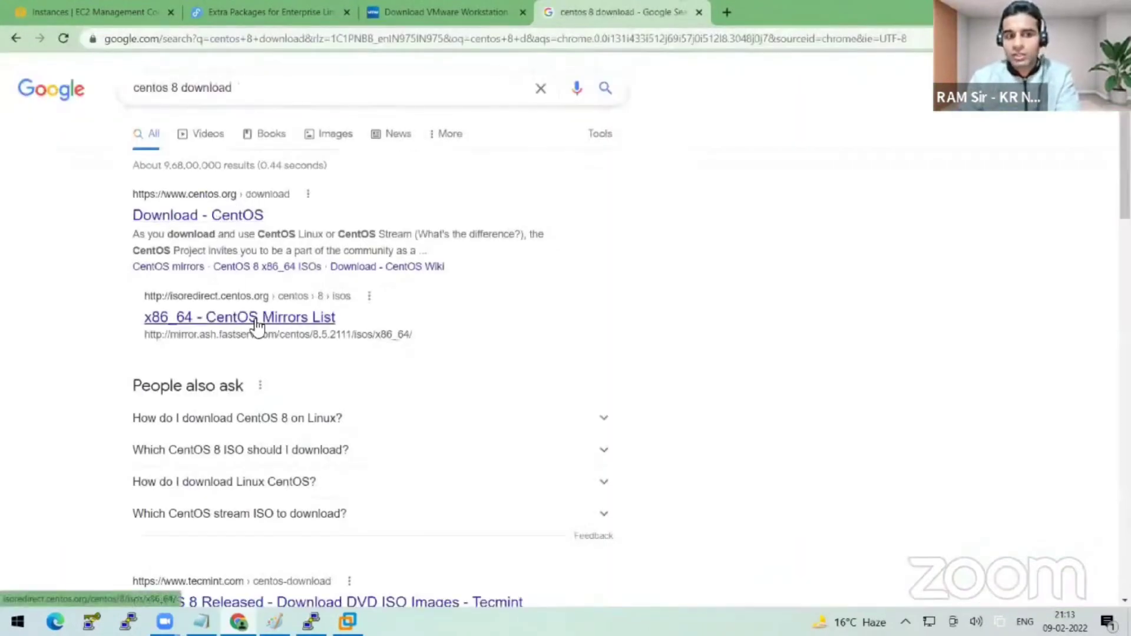
{"action": "left_click", "coordinate": [258, 324]}
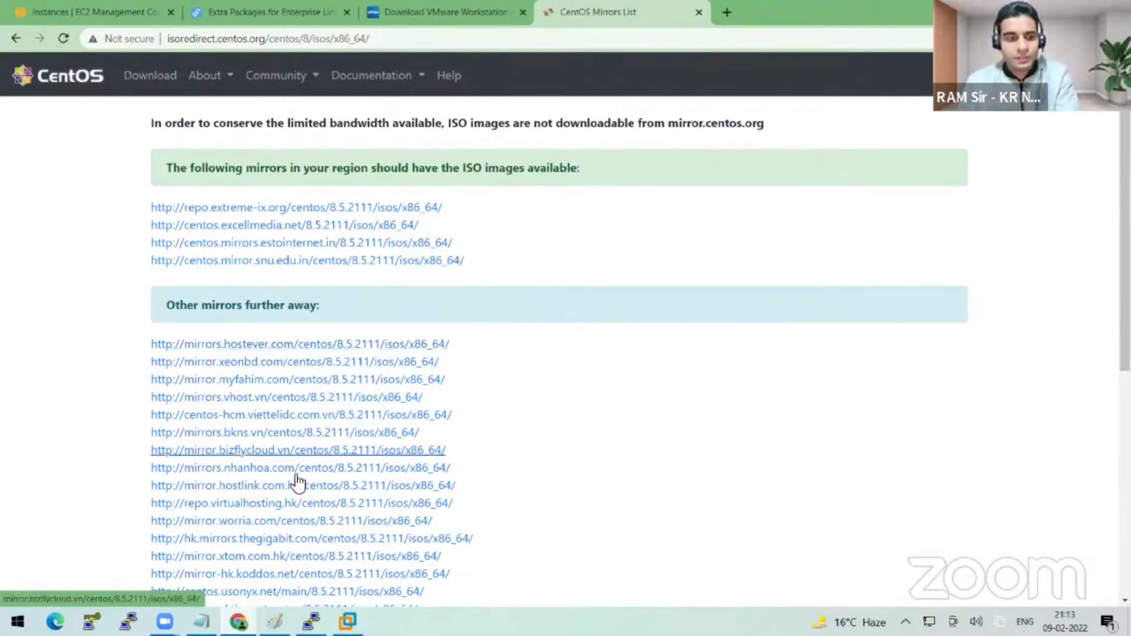
- Switch back to Notepad and add "2) ISO" below the vmware workstation item
{"action": "left_click", "coordinate": [201, 621]}
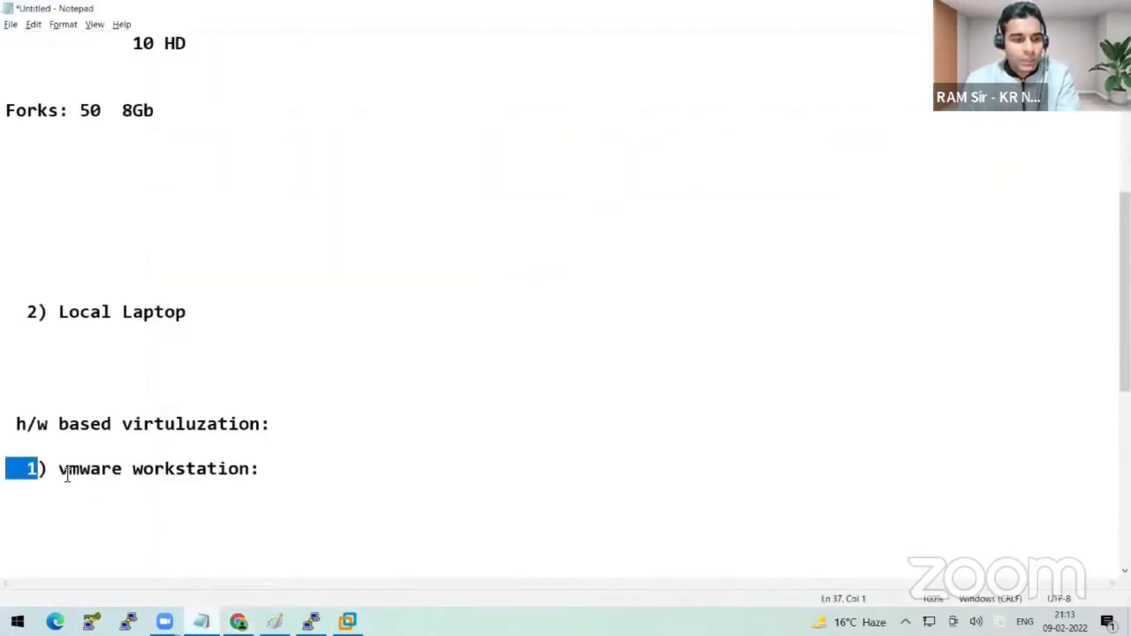
{"action": "left_click_drag", "start_coordinate": [66, 470], "coordinate": [109, 469]}
{"action": "left_click", "coordinate": [282, 470]}
{"action": "key", "text": "Return"}
{"action": "type", "text": "2)  IS"}
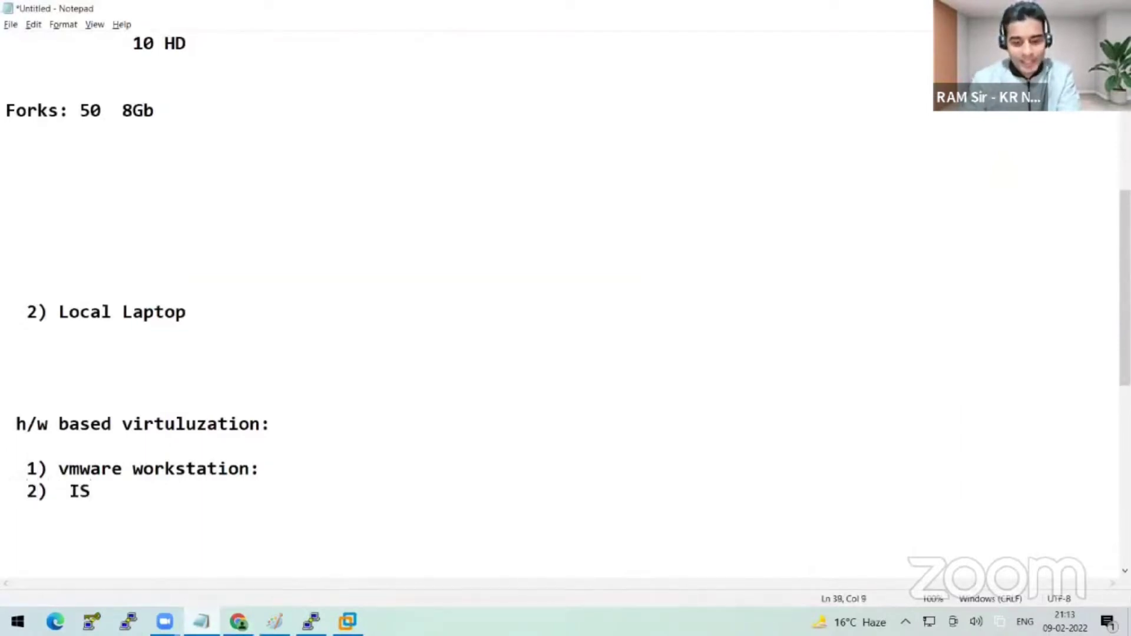
{"action": "type", "text": "O"}
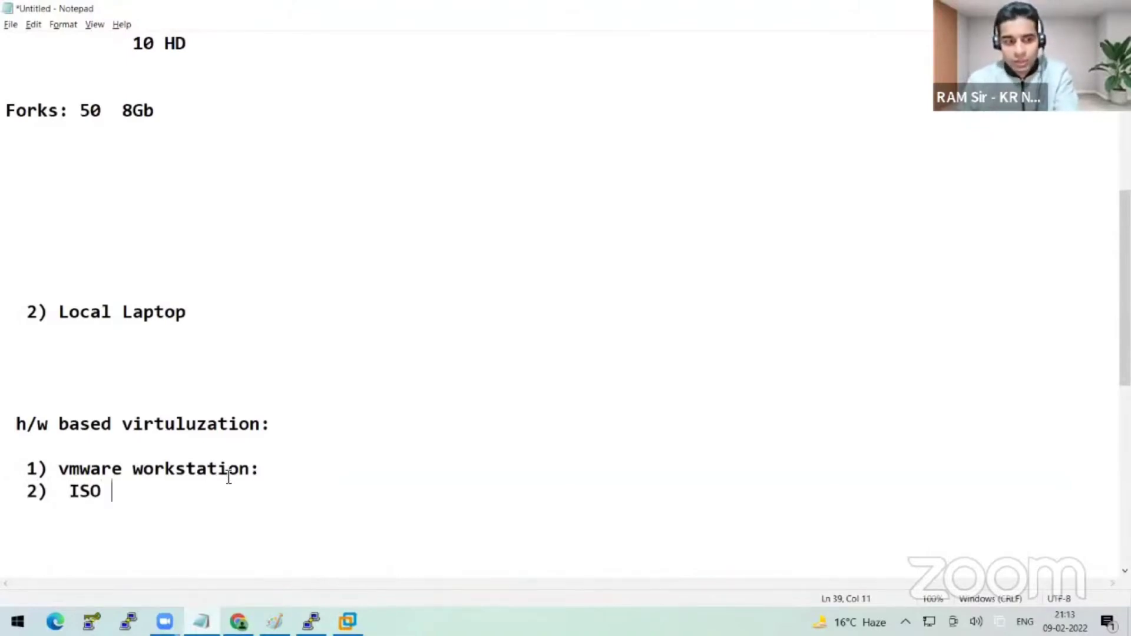
- In VMware Workstation, start a custom virtual machine with Workstation 16.x compatibility and OS installation deferred, advancing to guest operating system selection
{"action": "mouse_move", "coordinate": [347, 621]}
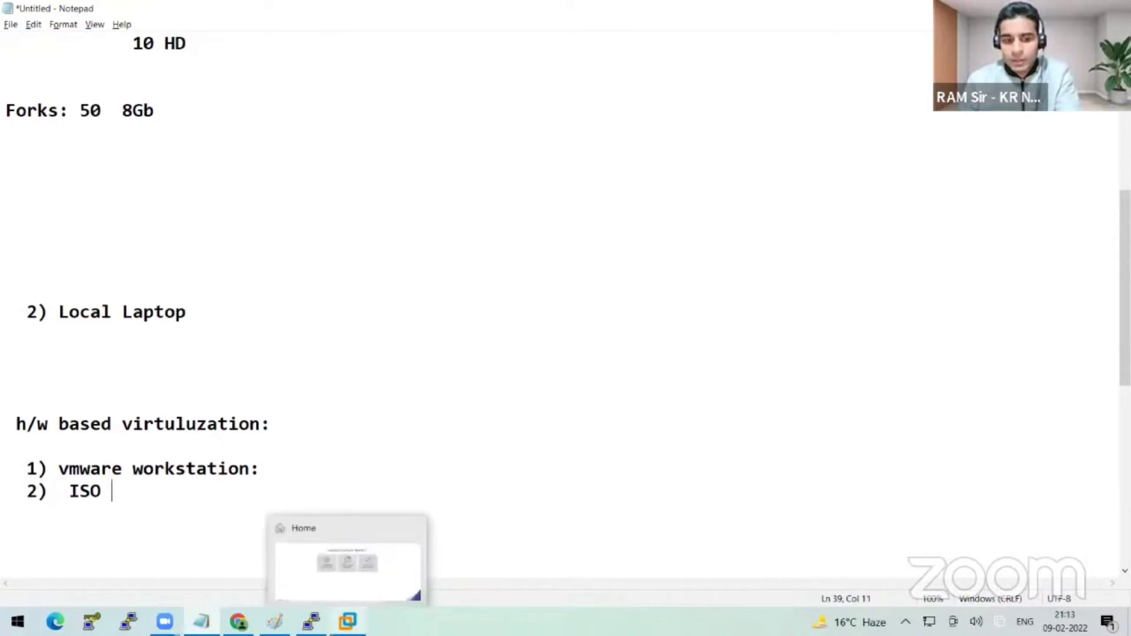
{"action": "left_click", "coordinate": [347, 562]}
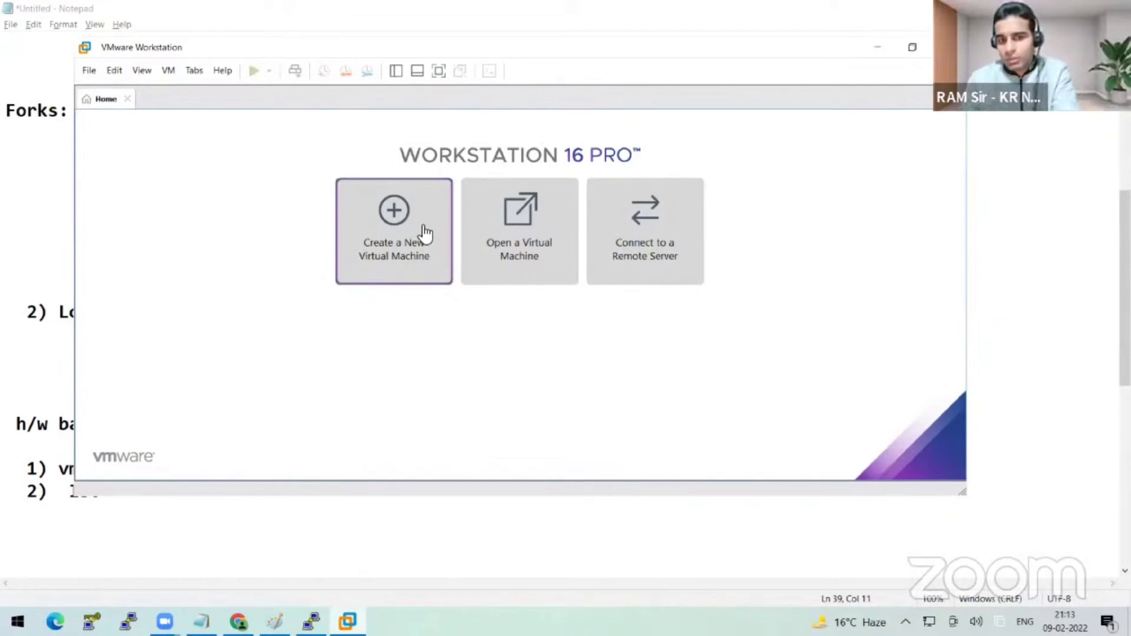
{"action": "left_click", "coordinate": [391, 250]}
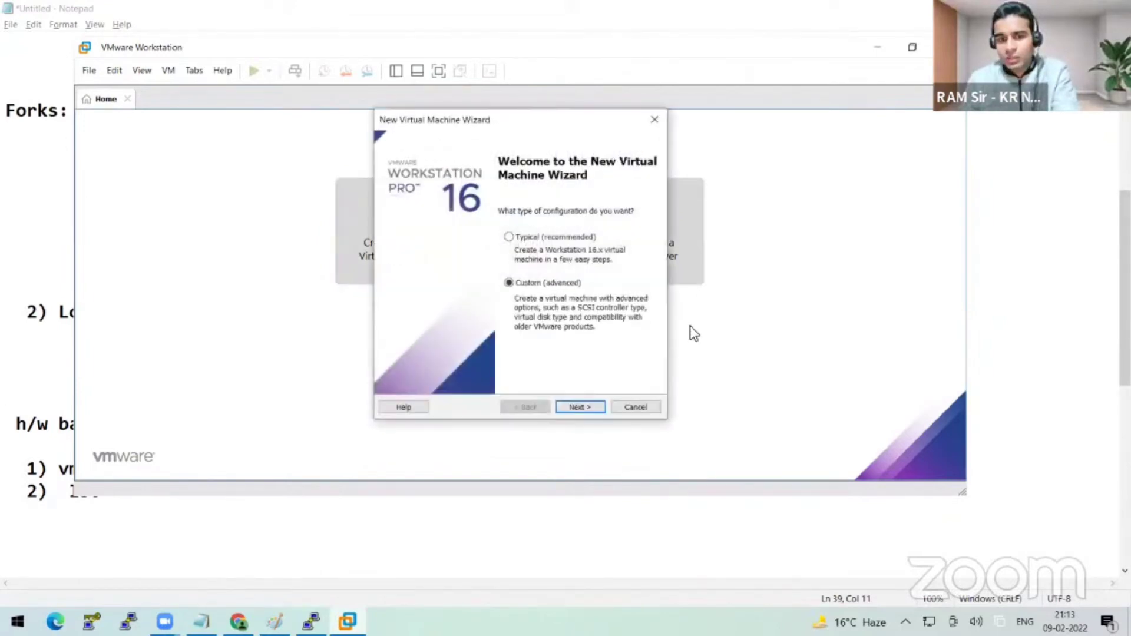
{"action": "left_click", "coordinate": [579, 405]}
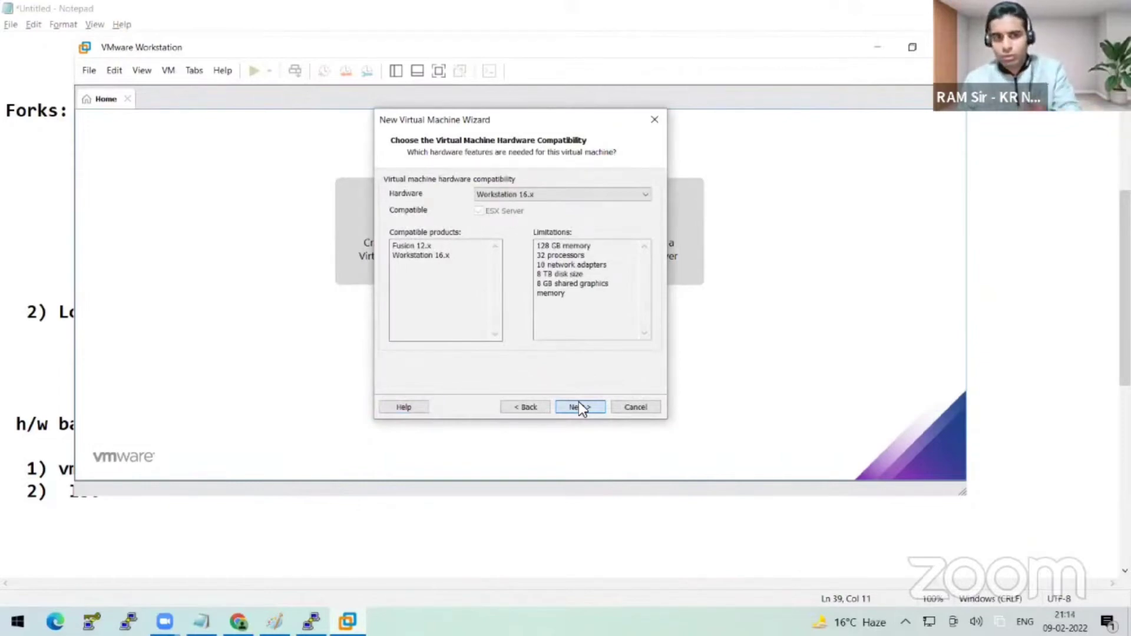
{"action": "left_click", "coordinate": [578, 402]}
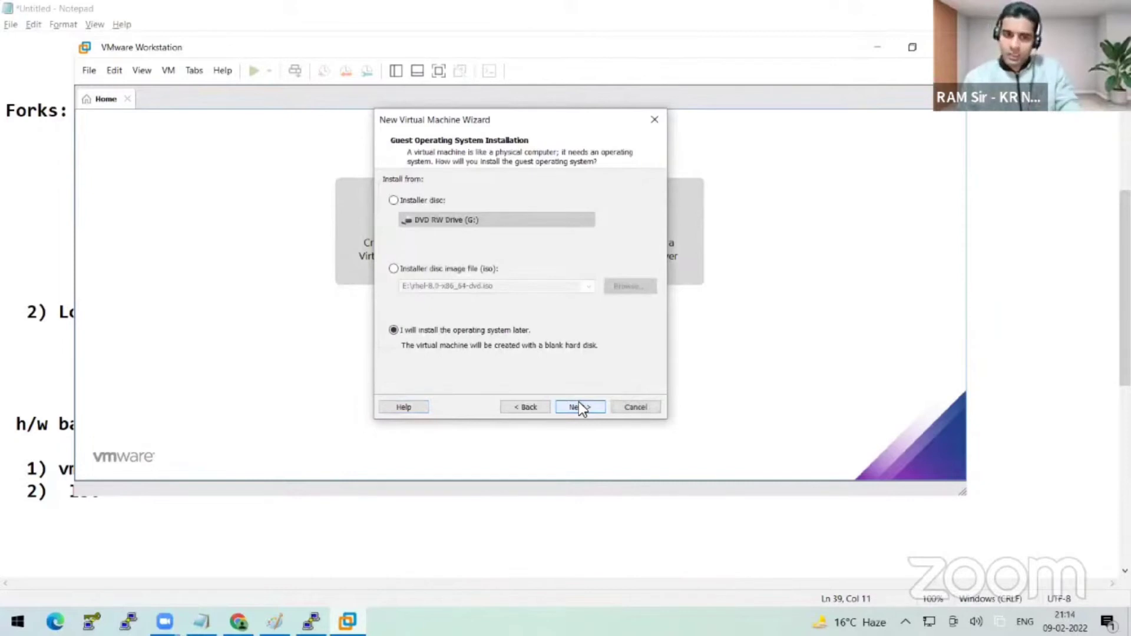
{"action": "left_click", "coordinate": [579, 406]}
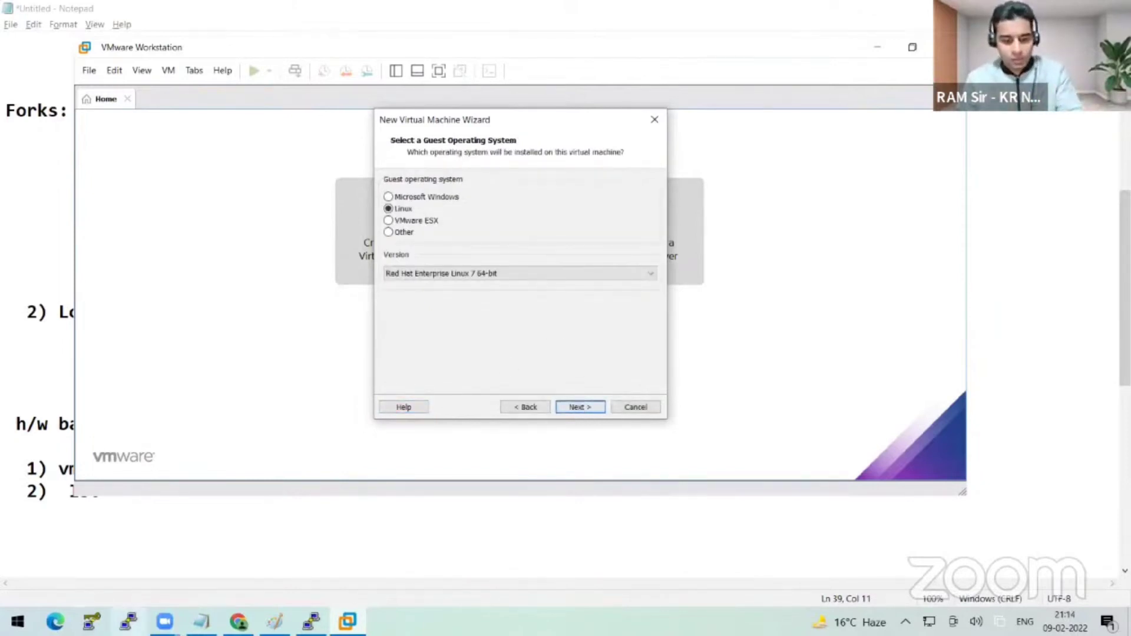
- Open File Explorer and browse Local Disk (F:) and Local Disk (E:) for an operating system ISO image
{"action": "key", "text": "super+e"}
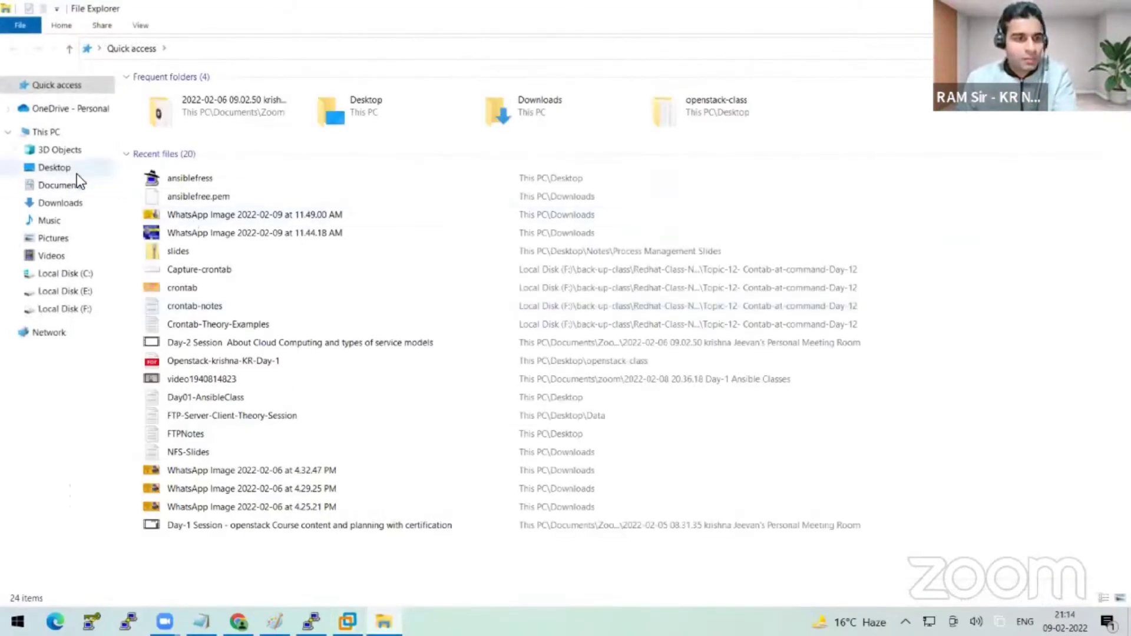
{"action": "left_click", "coordinate": [66, 309]}
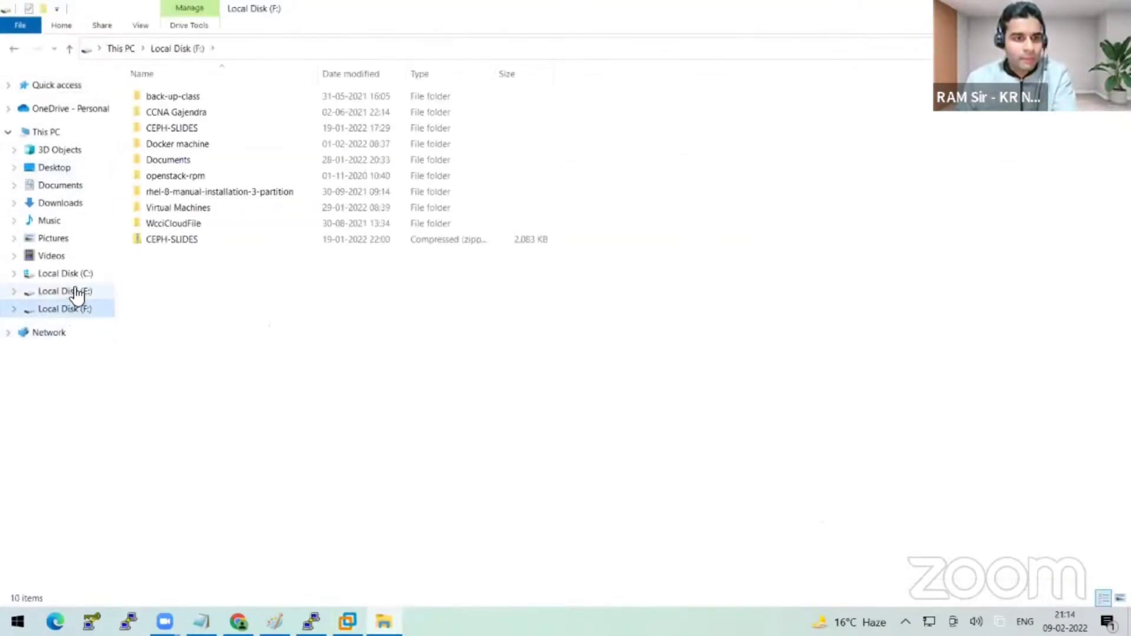
{"action": "left_click", "coordinate": [77, 291]}
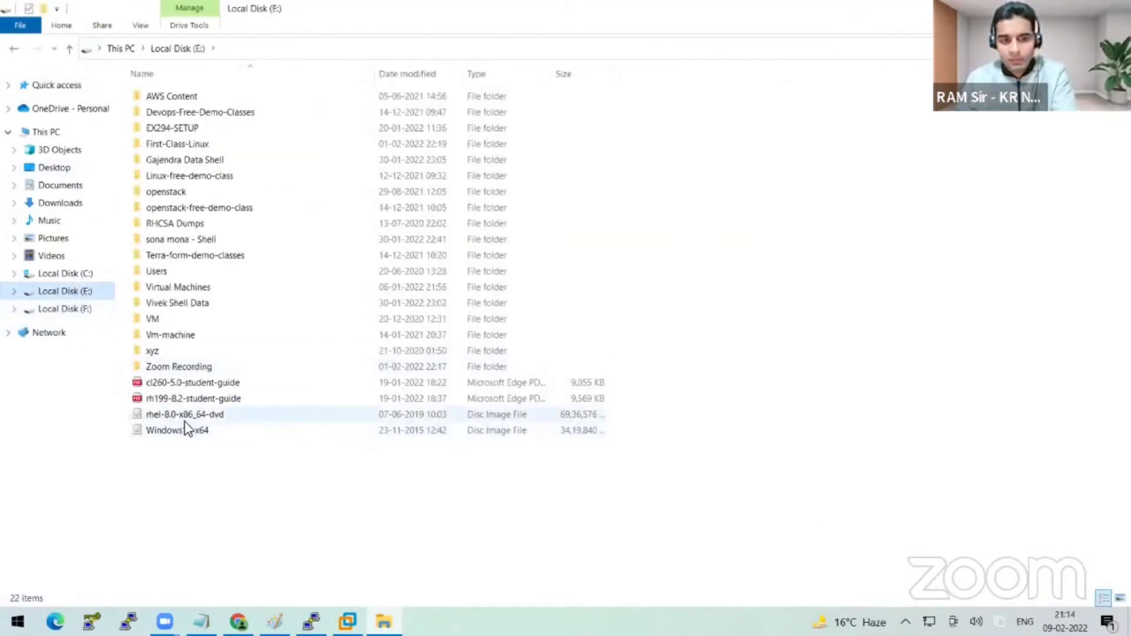
- Switch back to VMware Workstation and choose Red Hat Enterprise Linux 8 64-bit as the guest operating system version
{"action": "key", "text": "alt+Tab"}
{"action": "left_click", "coordinate": [479, 273]}
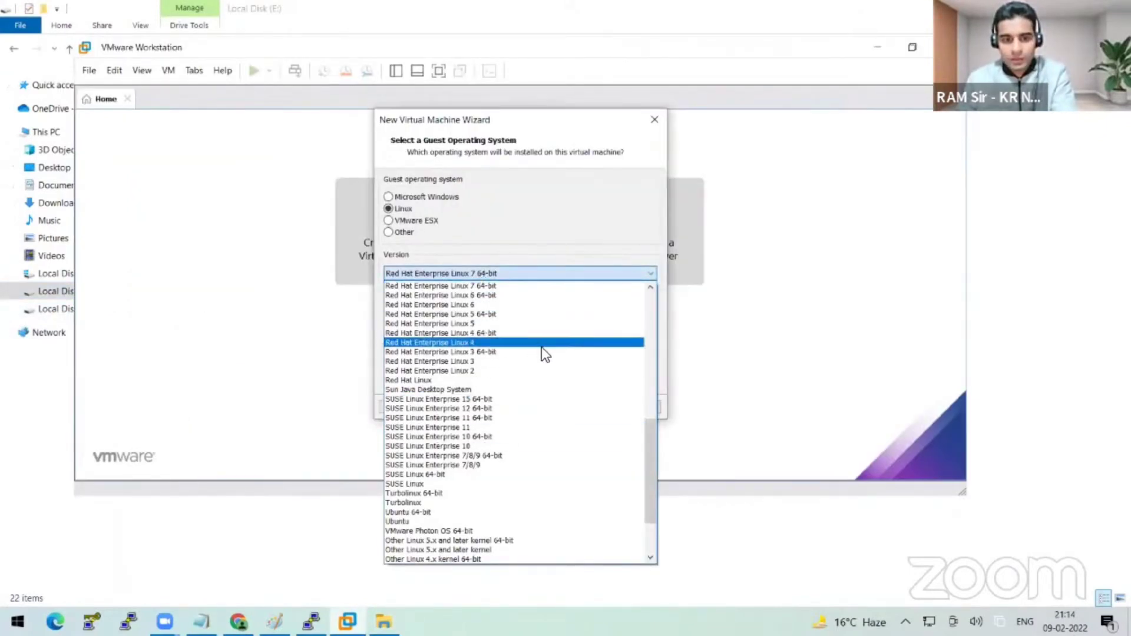
{"action": "scroll", "coordinate": [547, 351], "scroll_direction": "up", "scroll_amount": 2}
{"action": "left_click", "coordinate": [515, 331]}
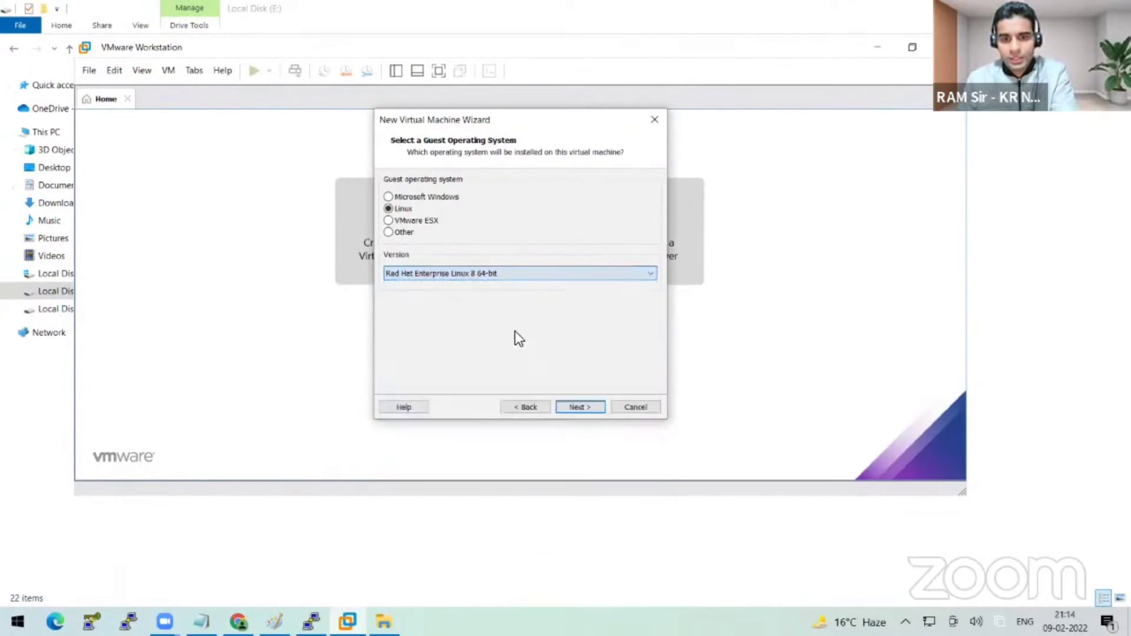
{"action": "left_click", "coordinate": [580, 407]}
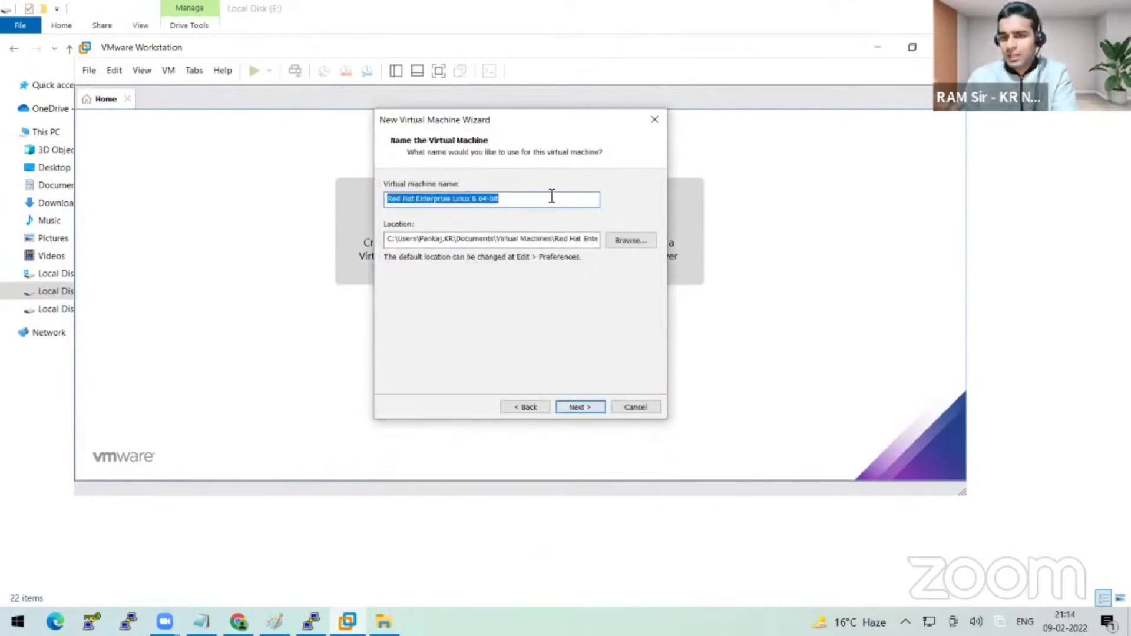
- Name the virtual machine "Ansible Server"
{"action": "key", "text": "BackSpace"}
{"action": "type", "text": "Ansb"}
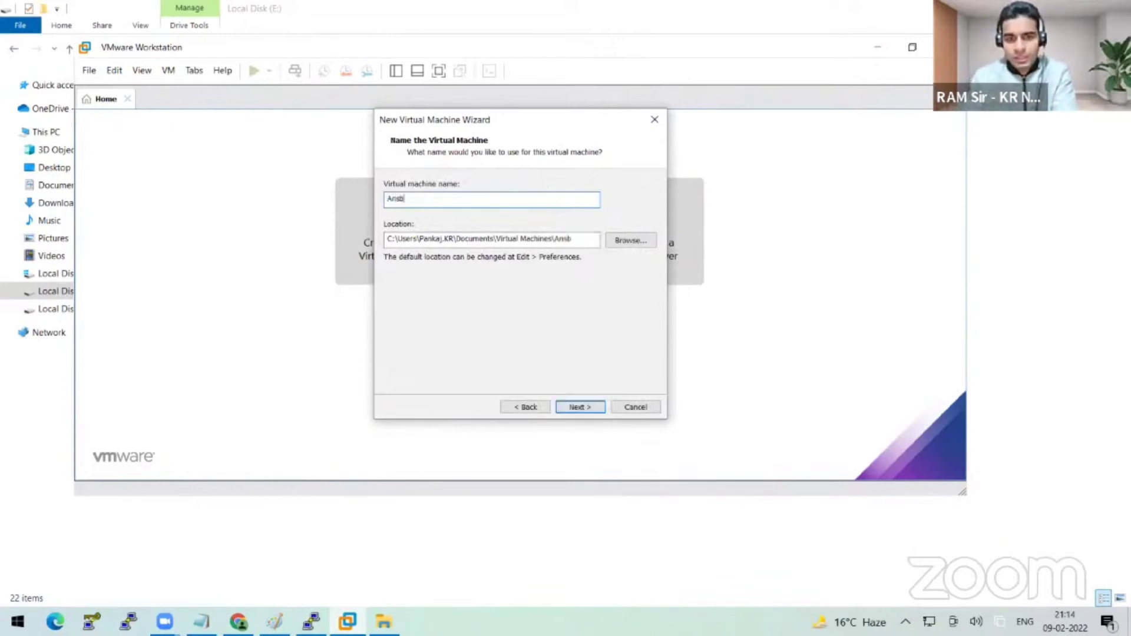
{"action": "key", "text": "BackSpace"}
{"action": "type", "text": "ibl"}
{"action": "type", "text": "e Server"}
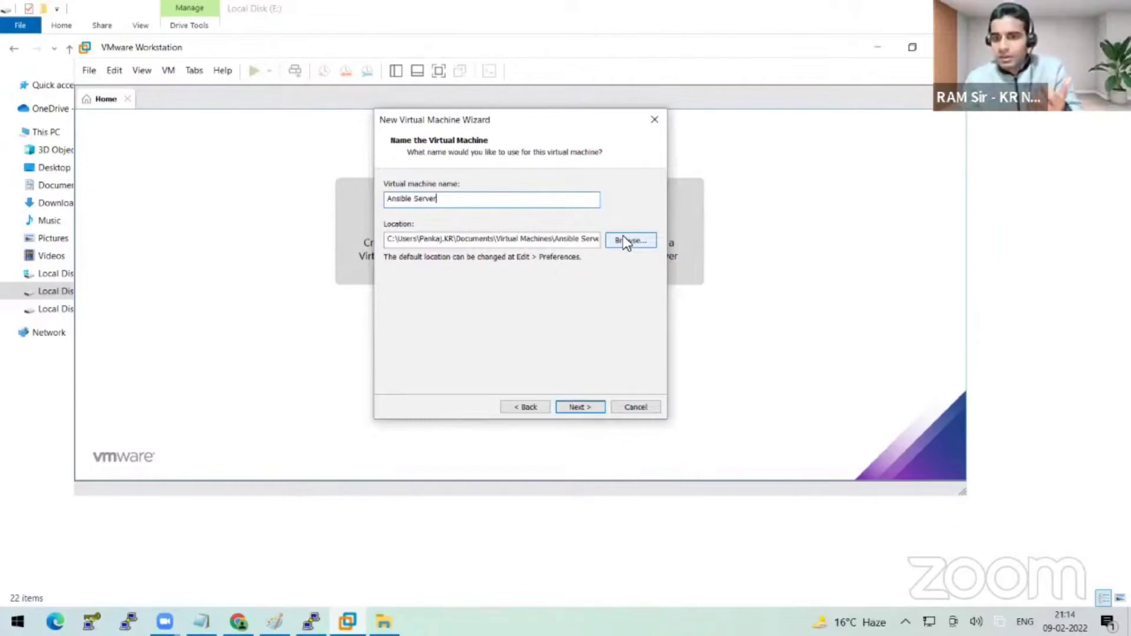
- Create a folder named "Ansible lab1" on Local Disk (F:) and accept it as the virtual machine's location
{"action": "left_click", "coordinate": [625, 241]}
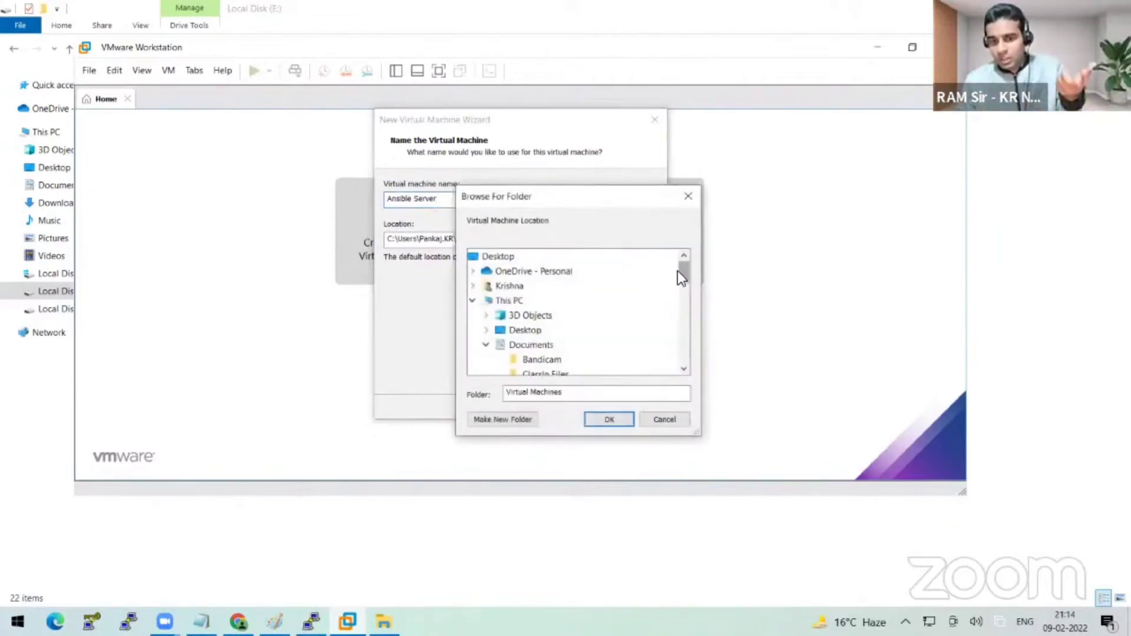
{"action": "left_click_drag", "start_coordinate": [681, 271], "coordinate": [688, 328]}
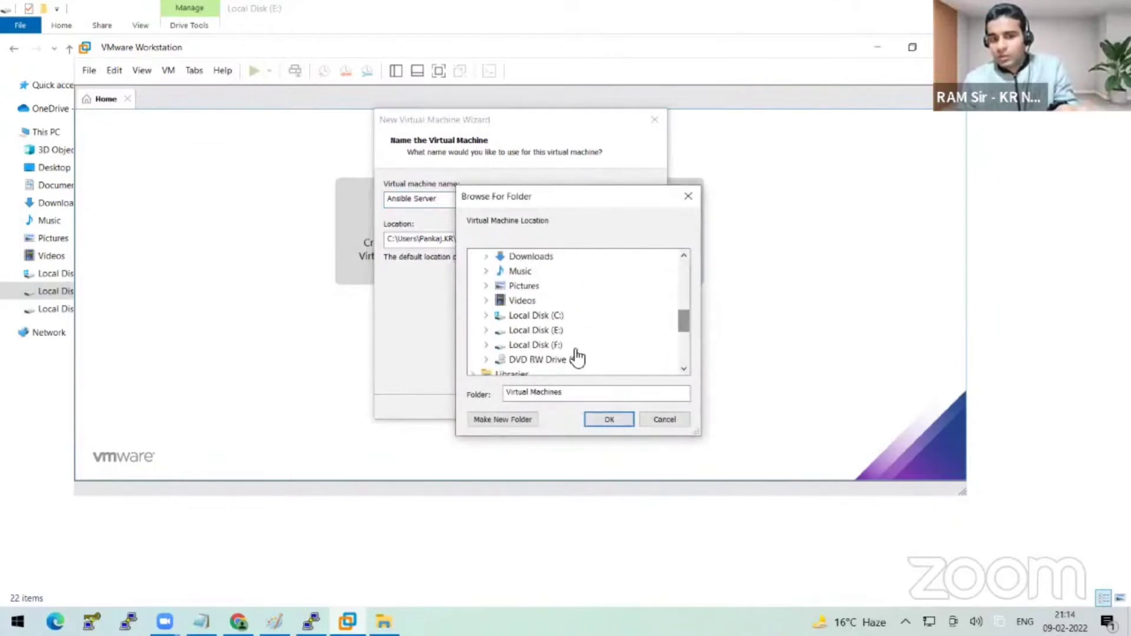
{"action": "left_click", "coordinate": [550, 346]}
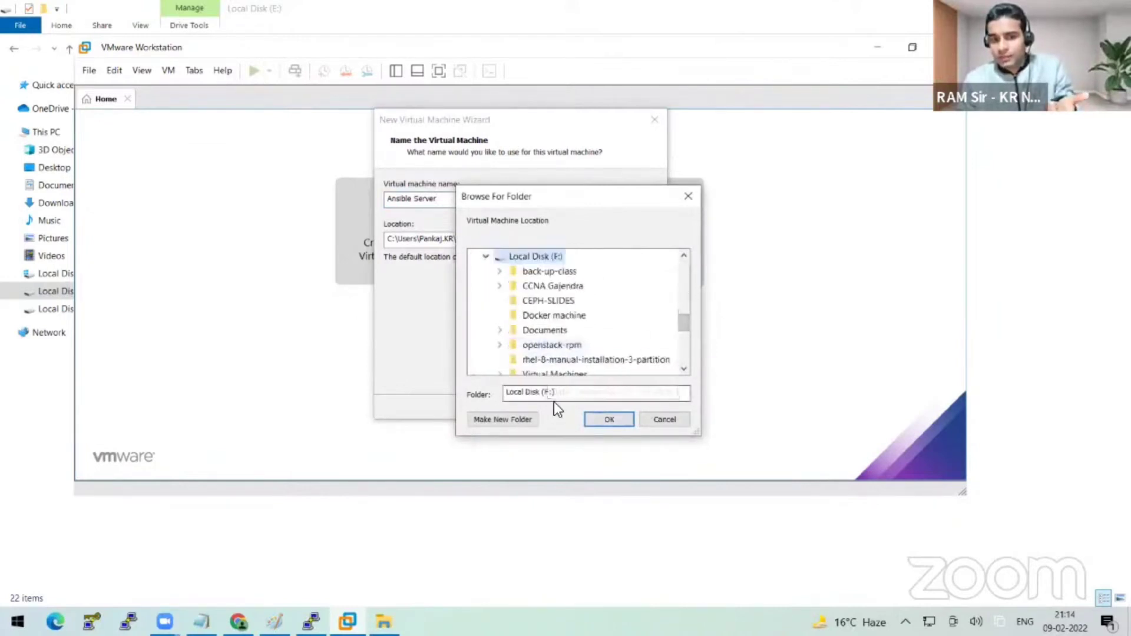
{"action": "left_click", "coordinate": [514, 418]}
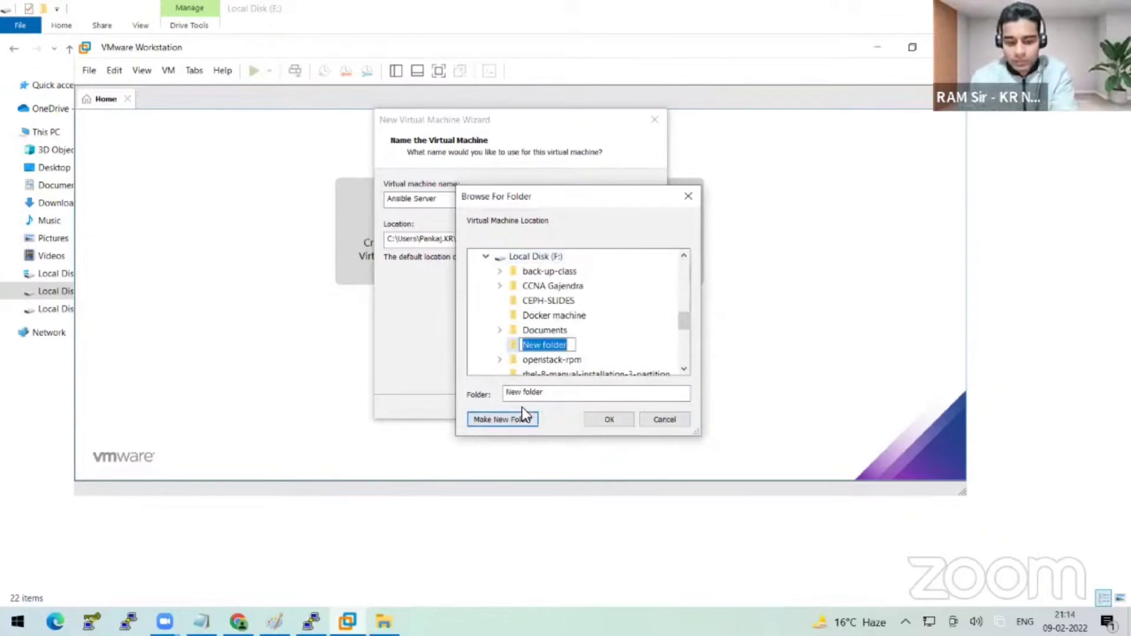
{"action": "type", "text": "Ansib"}
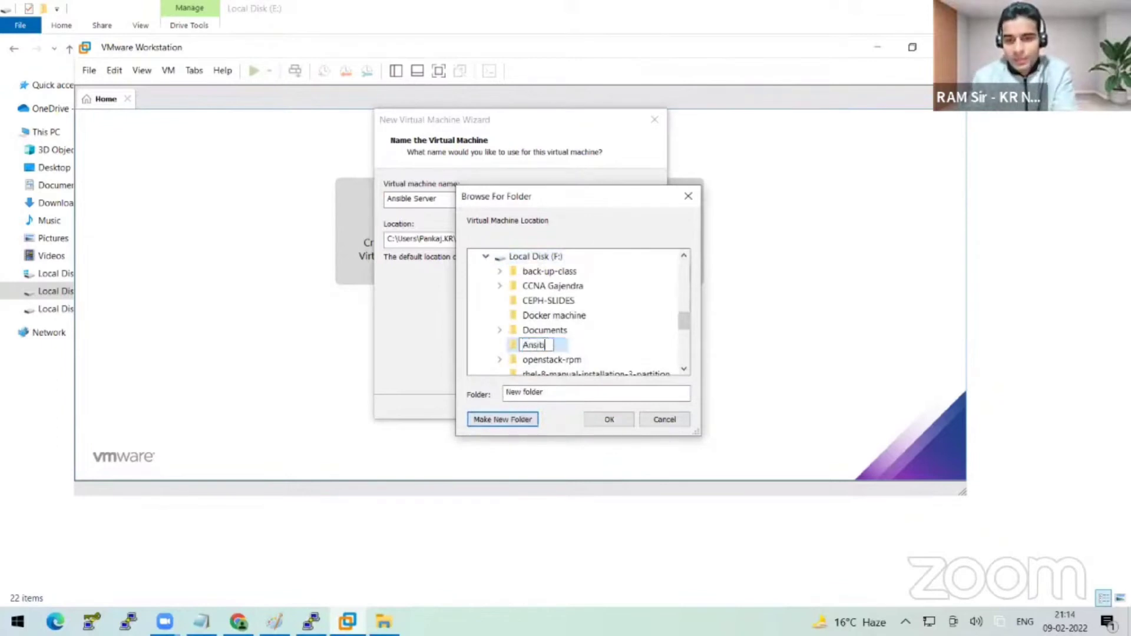
{"action": "type", "text": "le lab1"}
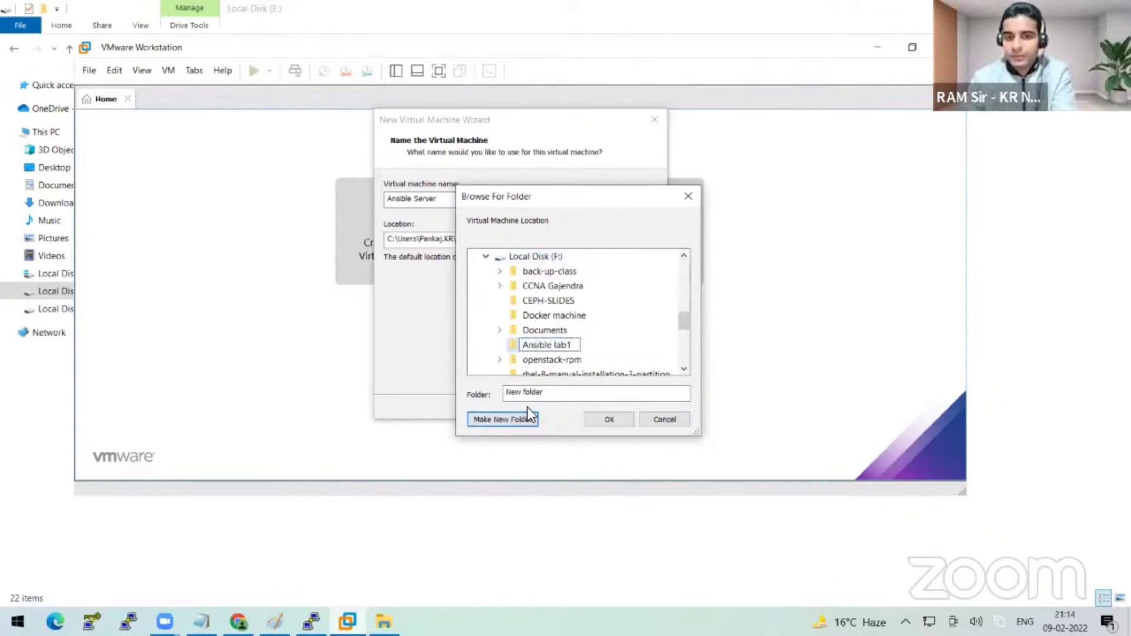
{"action": "left_click", "coordinate": [611, 417]}
{"action": "left_click", "coordinate": [610, 416]}
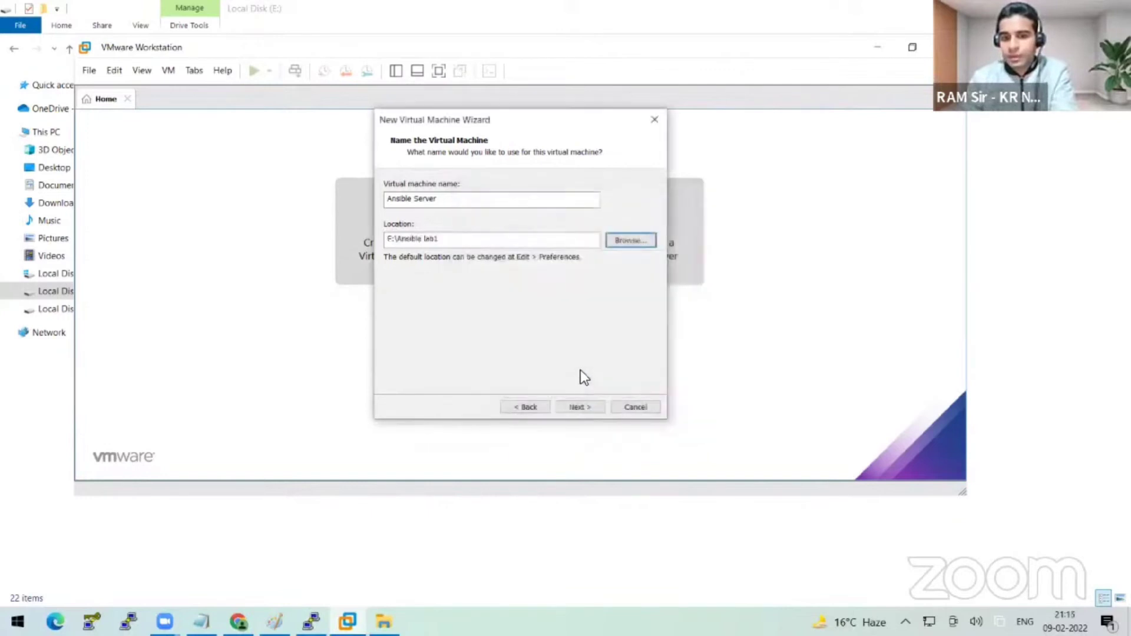
{"action": "left_click", "coordinate": [595, 404]}
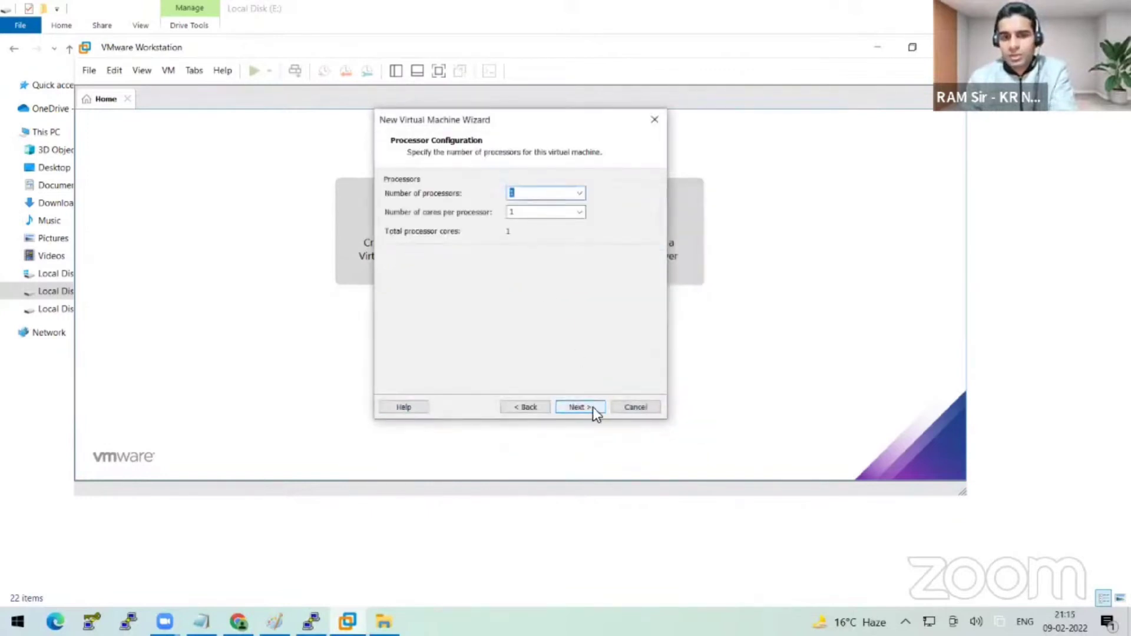
- Accept one processor with one core and set the virtual machine's memory to 3104 MB
{"action": "left_click", "coordinate": [593, 407]}
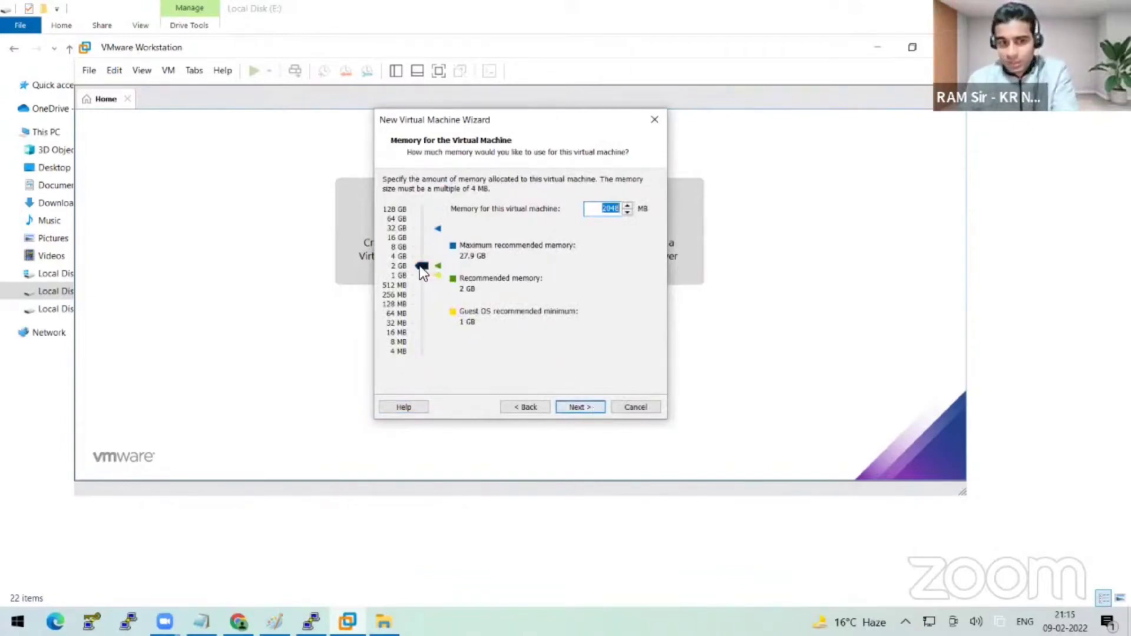
{"action": "left_click_drag", "start_coordinate": [420, 267], "coordinate": [419, 259]}
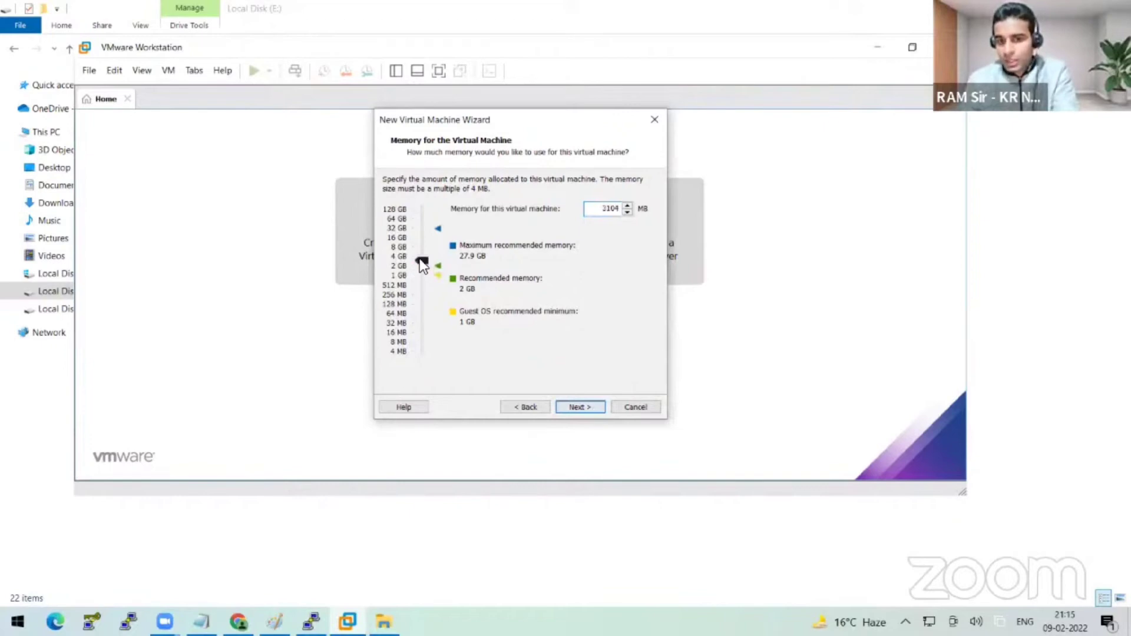
{"action": "left_click", "coordinate": [579, 412]}
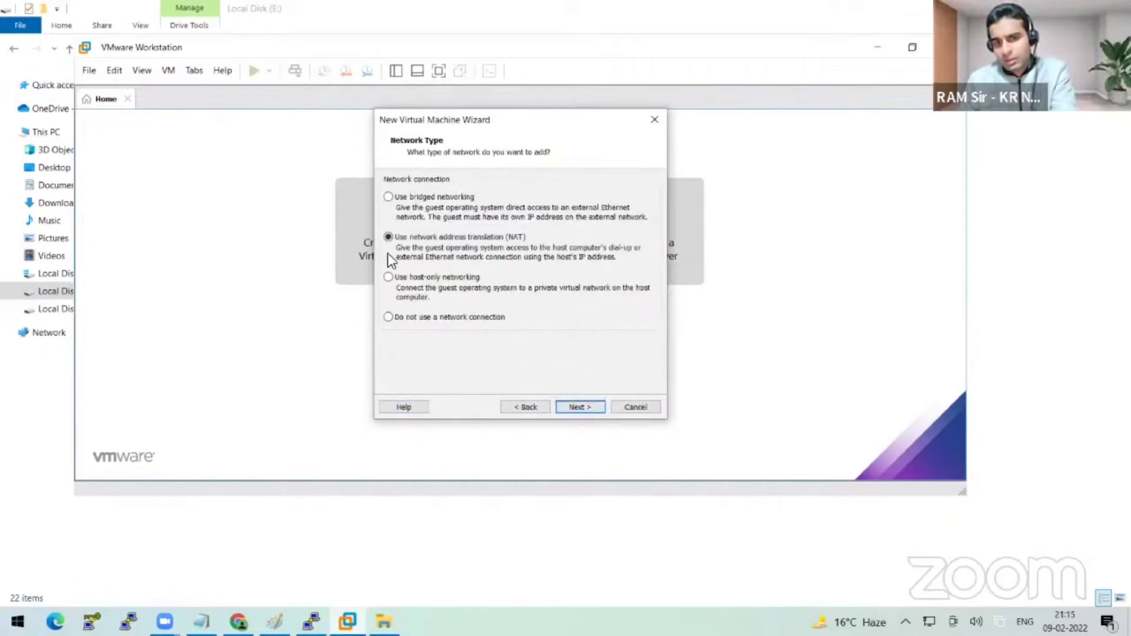
- Finish creating the virtual machine with NAT networking, a SCSI disk type and a 20 GB disk split into multiple files
{"action": "left_click", "coordinate": [575, 413]}
{"action": "left_click", "coordinate": [576, 413]}
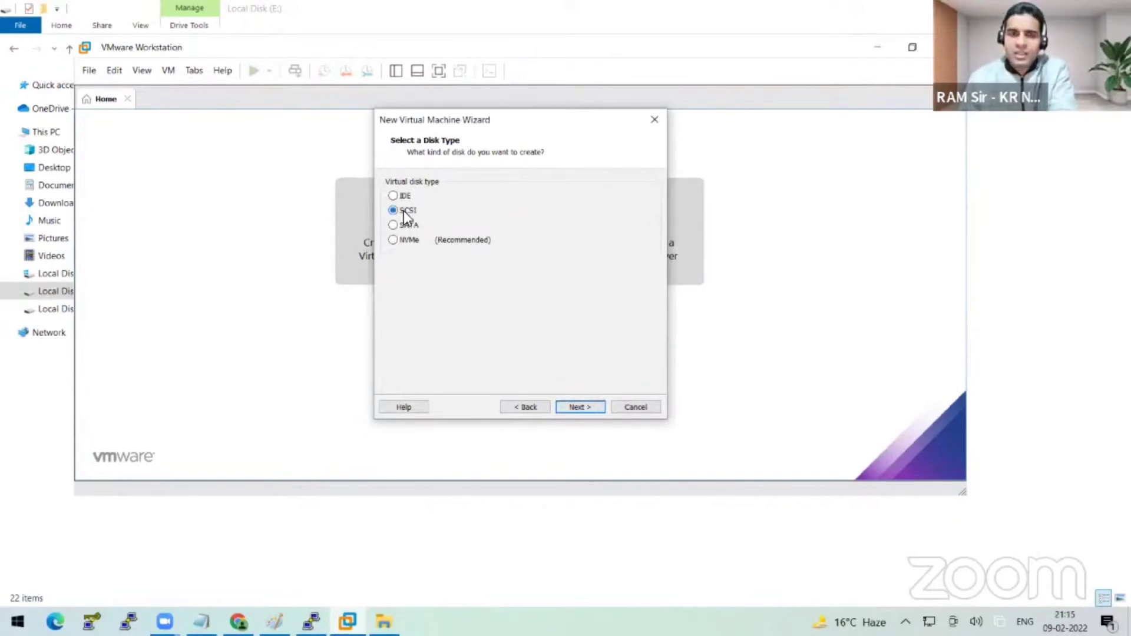
{"action": "left_click", "coordinate": [587, 409]}
{"action": "left_click", "coordinate": [587, 408]}
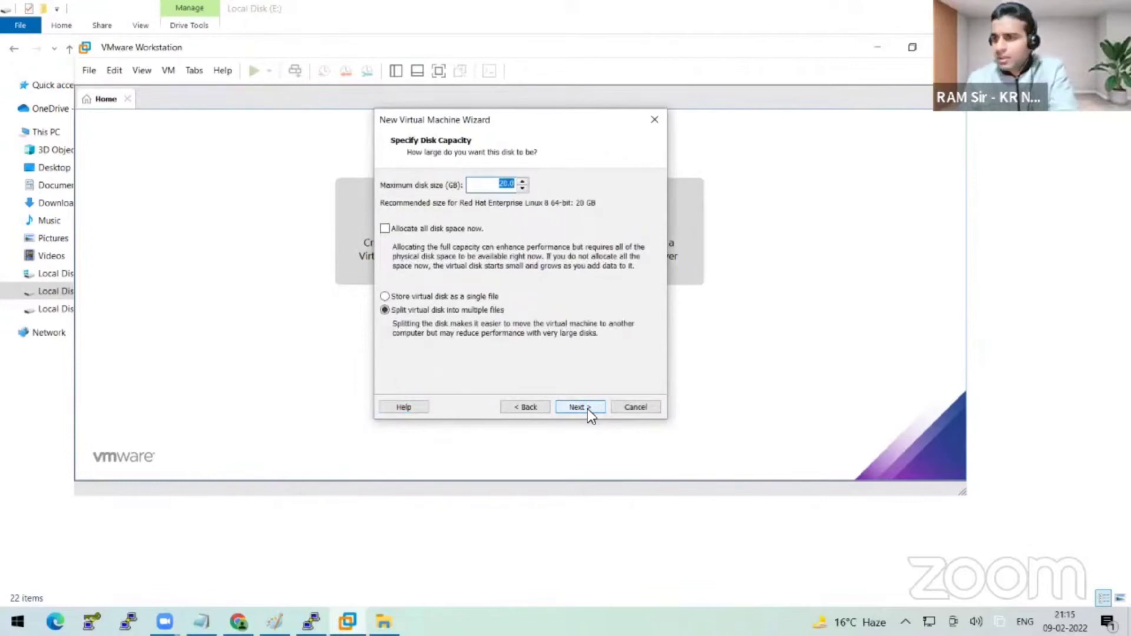
{"action": "left_click", "coordinate": [588, 409]}
{"action": "left_click", "coordinate": [588, 408]}
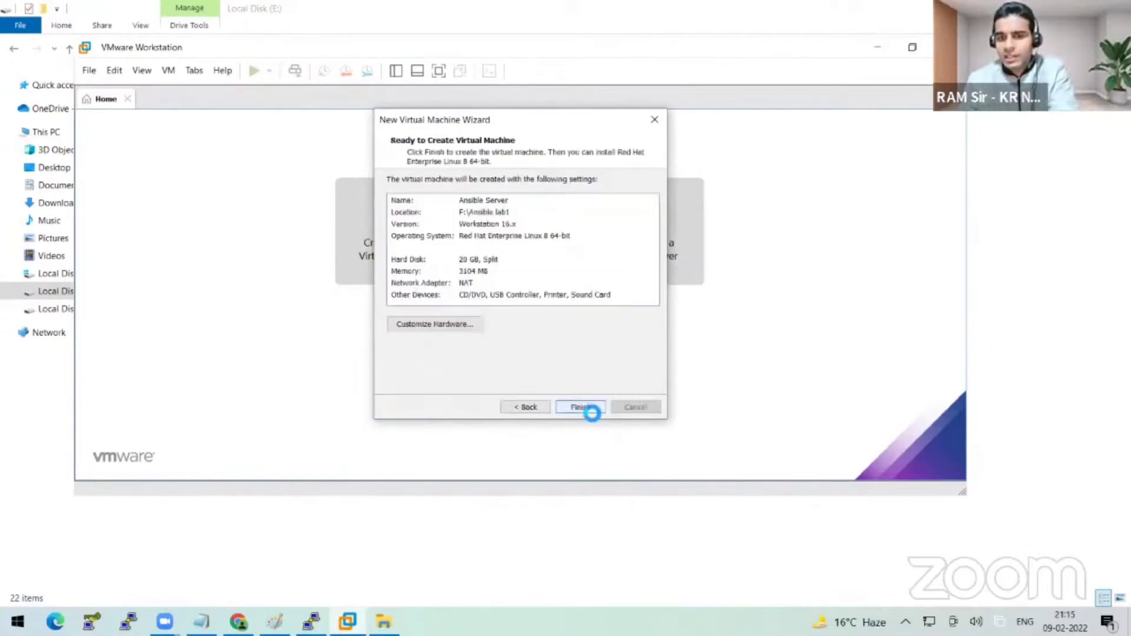
{"action": "left_click", "coordinate": [588, 408]}
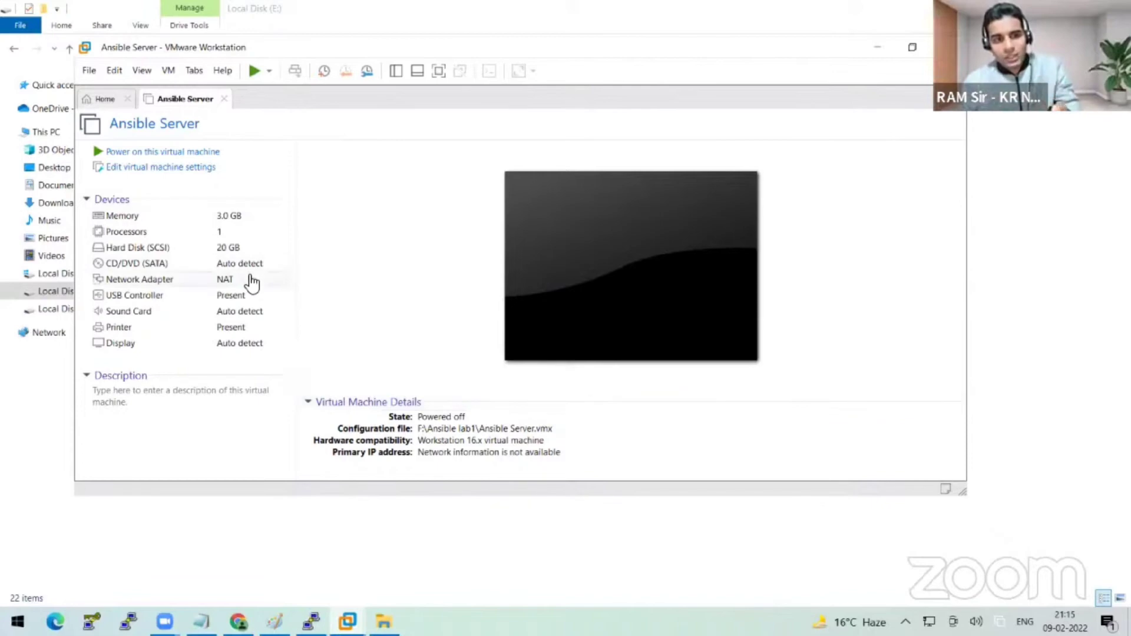
- Set the Ansible Server CD/DVD drive to use the rhel-8.0-x86_64-dvd ISO image from Local Disk (E:)
{"action": "left_click", "coordinate": [139, 269]}
{"action": "double_click", "coordinate": [139, 265]}
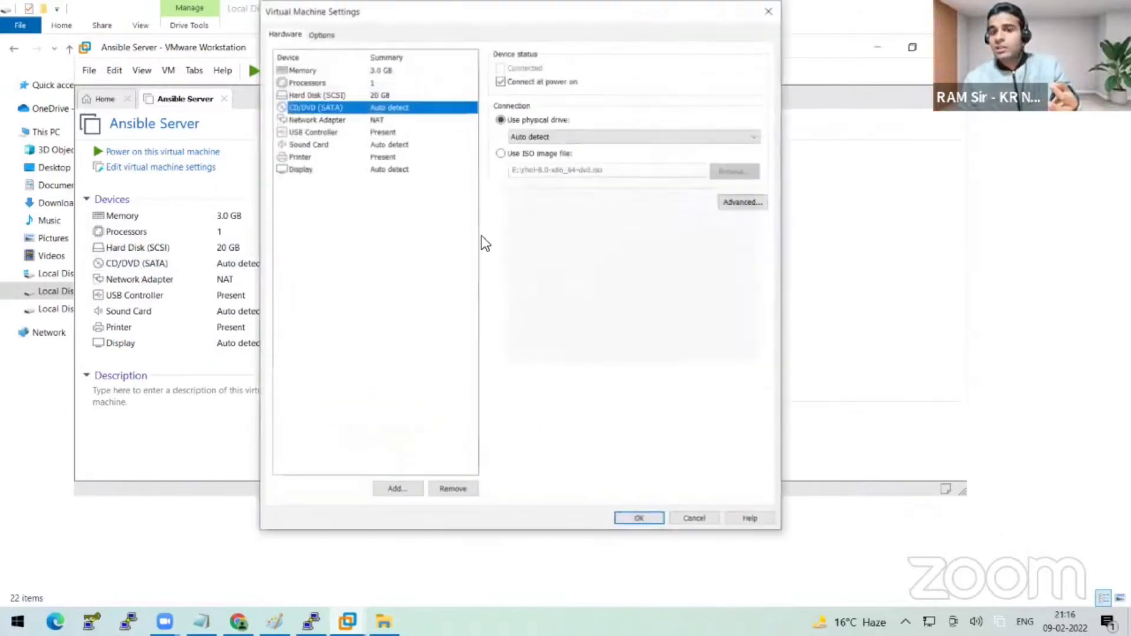
{"action": "left_click", "coordinate": [521, 156]}
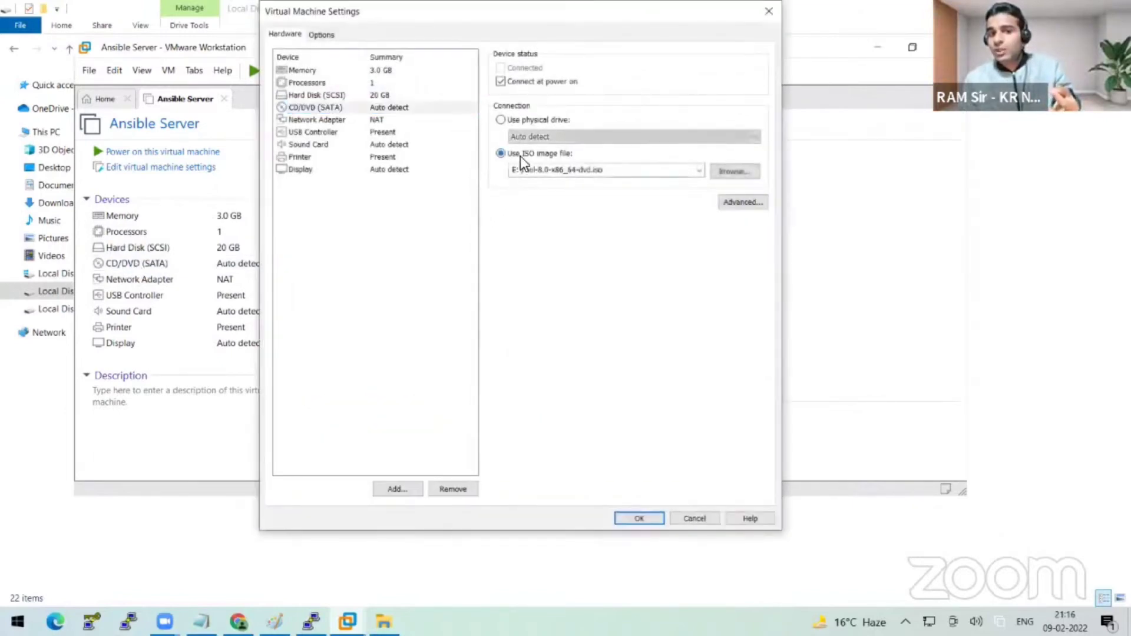
{"action": "left_click", "coordinate": [718, 169]}
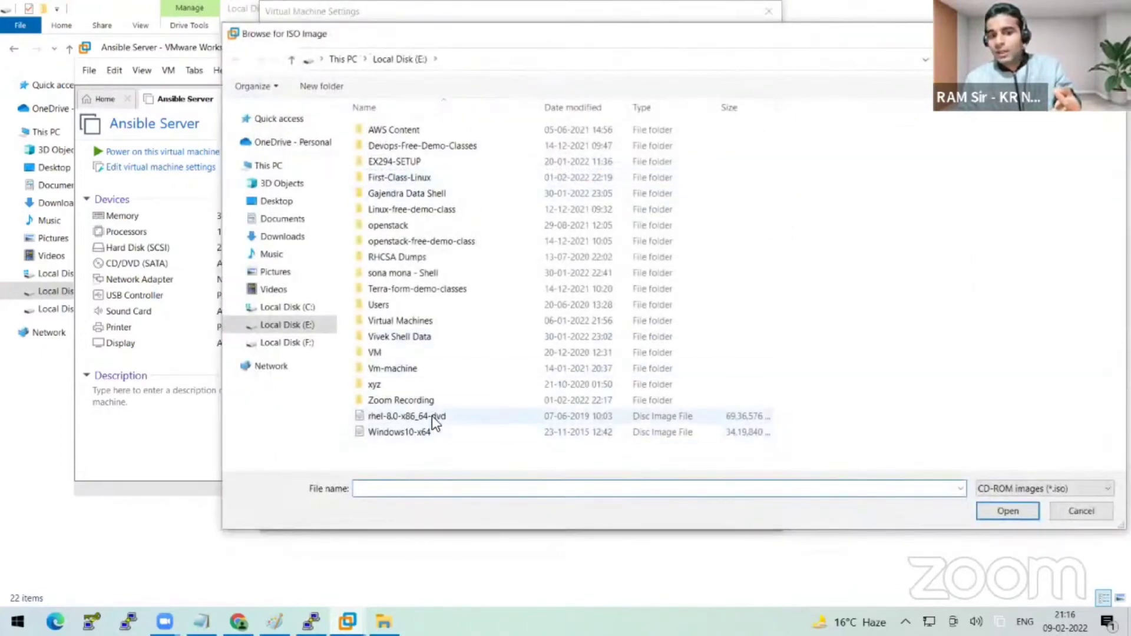
{"action": "double_click", "coordinate": [432, 416]}
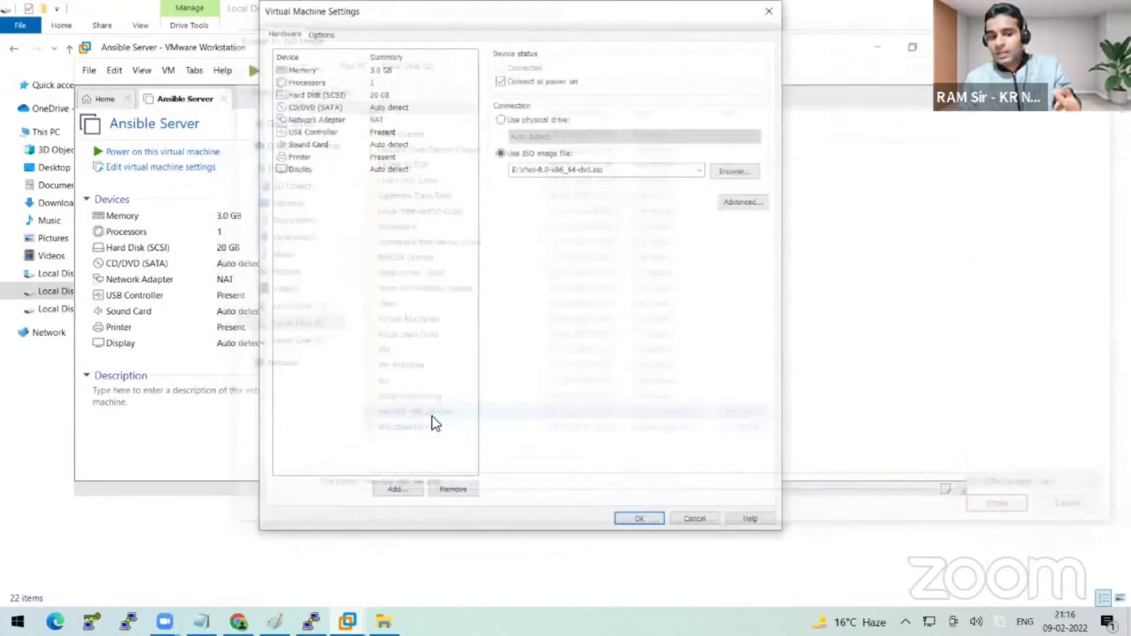
{"action": "left_click", "coordinate": [658, 517]}
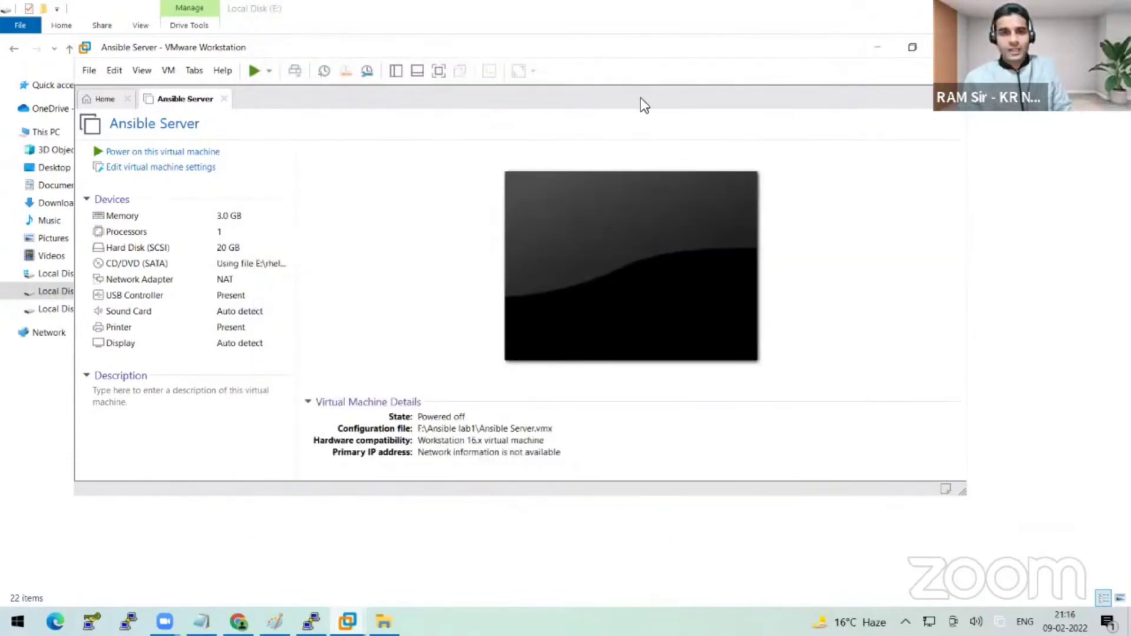
- Power on Ansible Server and boot the "Install Red Hat Enterprise Linux 8.0.0" option
{"action": "left_click", "coordinate": [197, 155]}
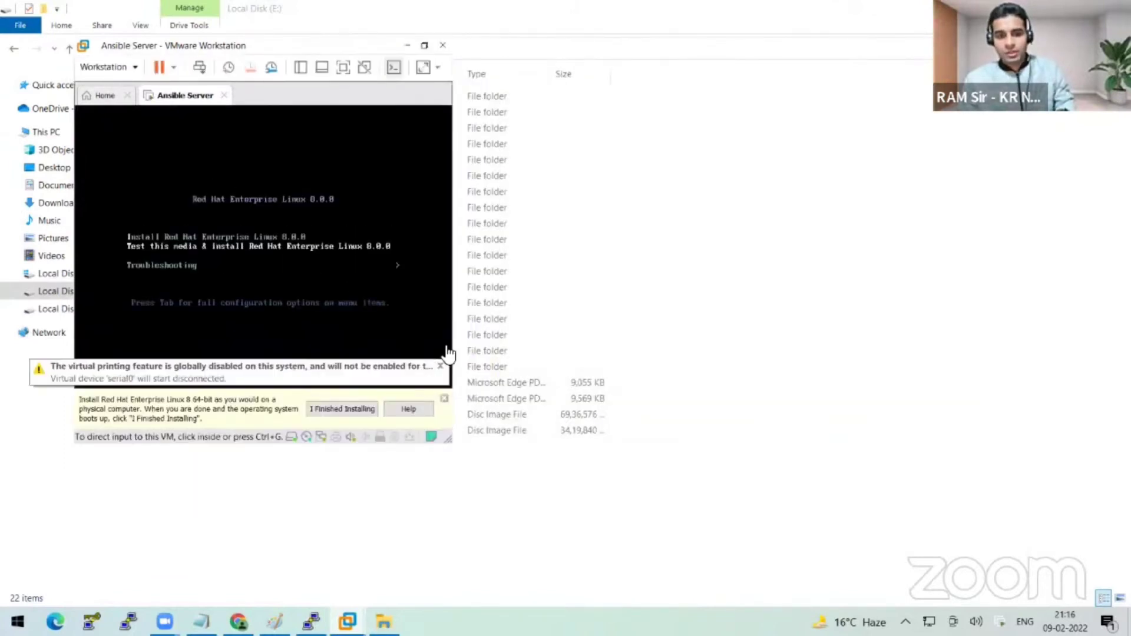
{"action": "left_click", "coordinate": [440, 366]}
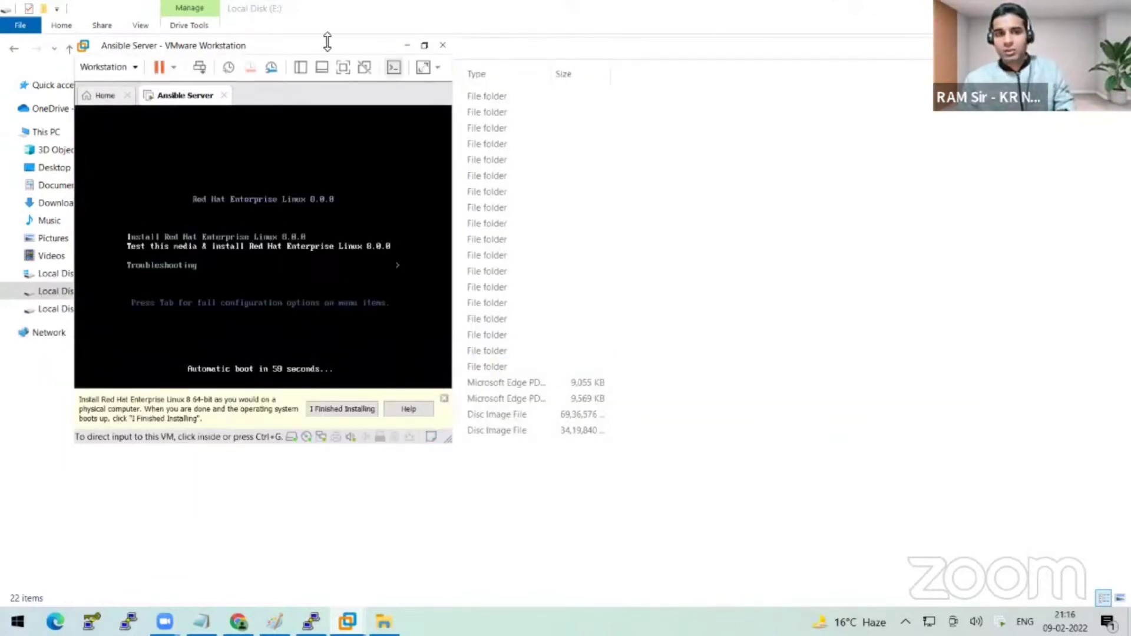
{"action": "left_click_drag", "start_coordinate": [327, 49], "coordinate": [520, 67]}
{"action": "left_click", "coordinate": [527, 186]}
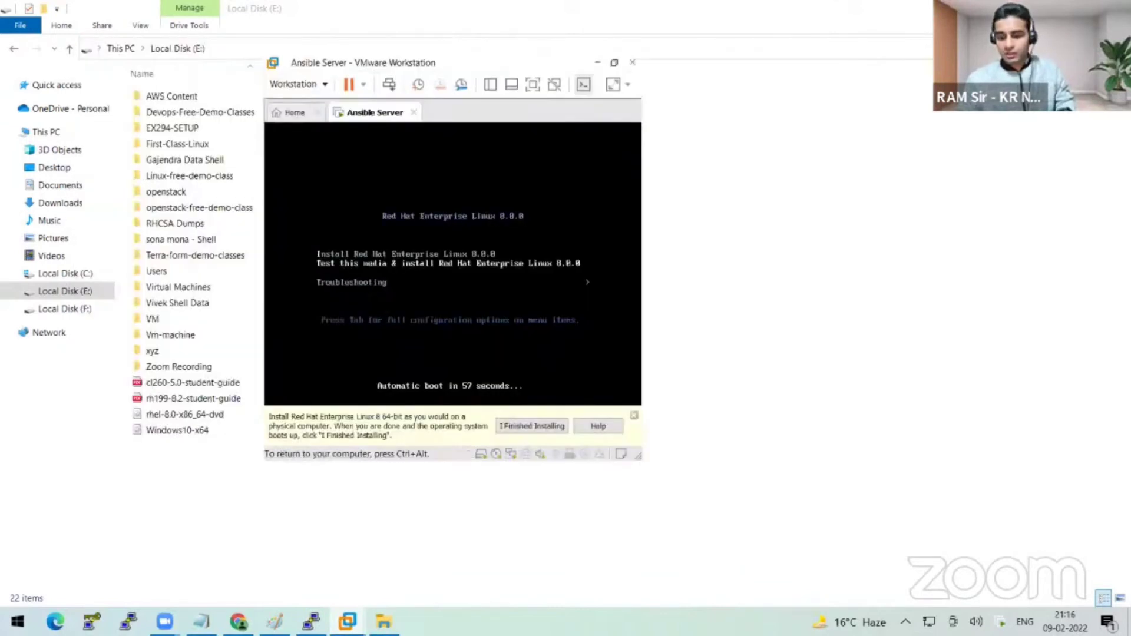
{"action": "key", "text": "Up"}
{"action": "key", "text": "Return"}
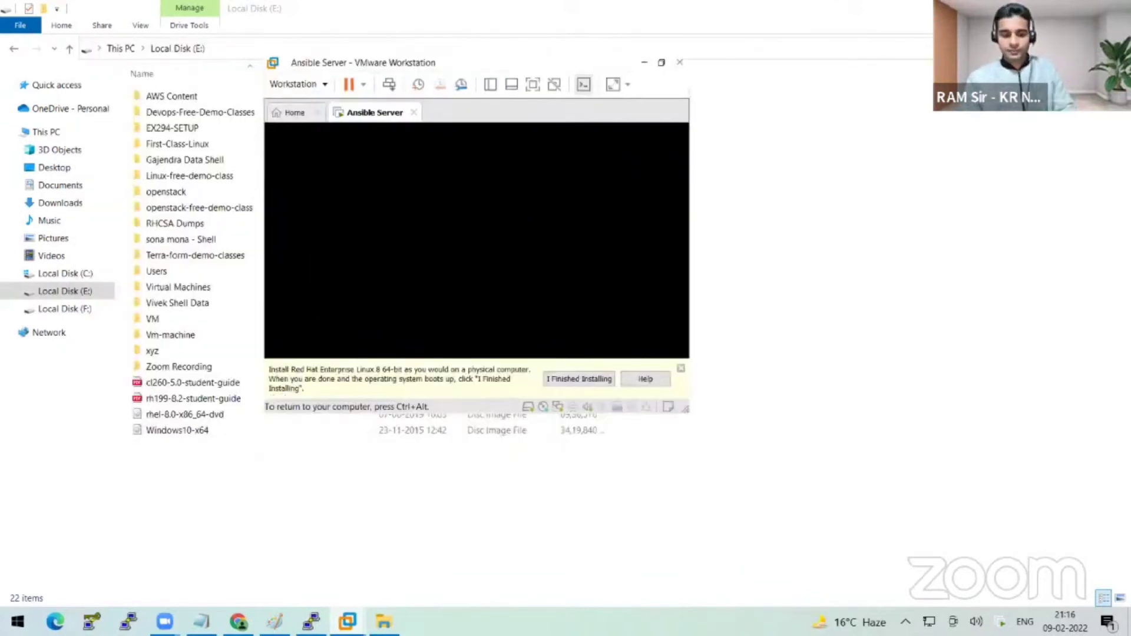
- Release input from the virtual machine, mark the installation reminder as finished, and close File Explorer
{"action": "key", "text": "ctrl+alt"}
{"action": "left_click", "coordinate": [558, 377]}
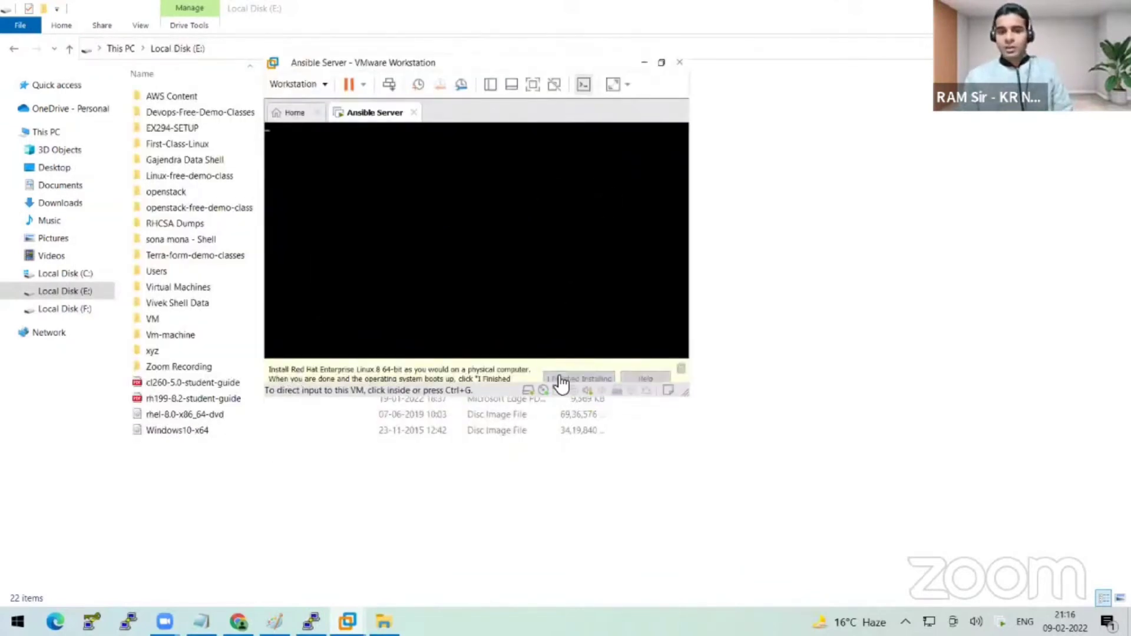
{"action": "left_click", "coordinate": [1117, 9]}
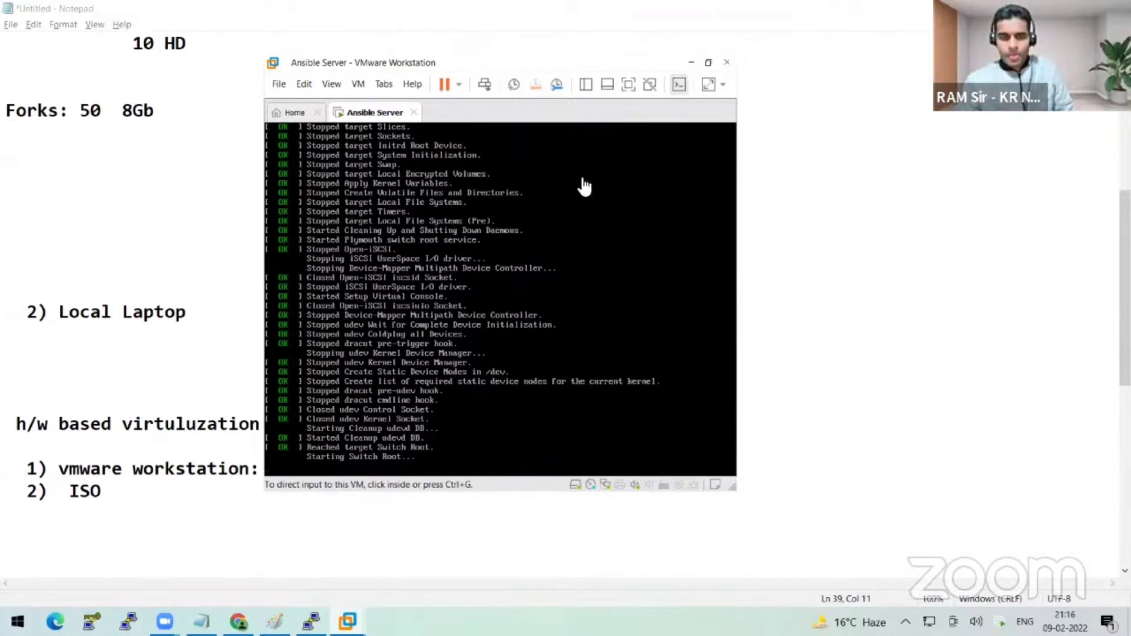
- Widen the virtual machine window and briefly show the library of existing virtual machines before hiding it
{"action": "left_click_drag", "start_coordinate": [739, 261], "coordinate": [911, 261]}
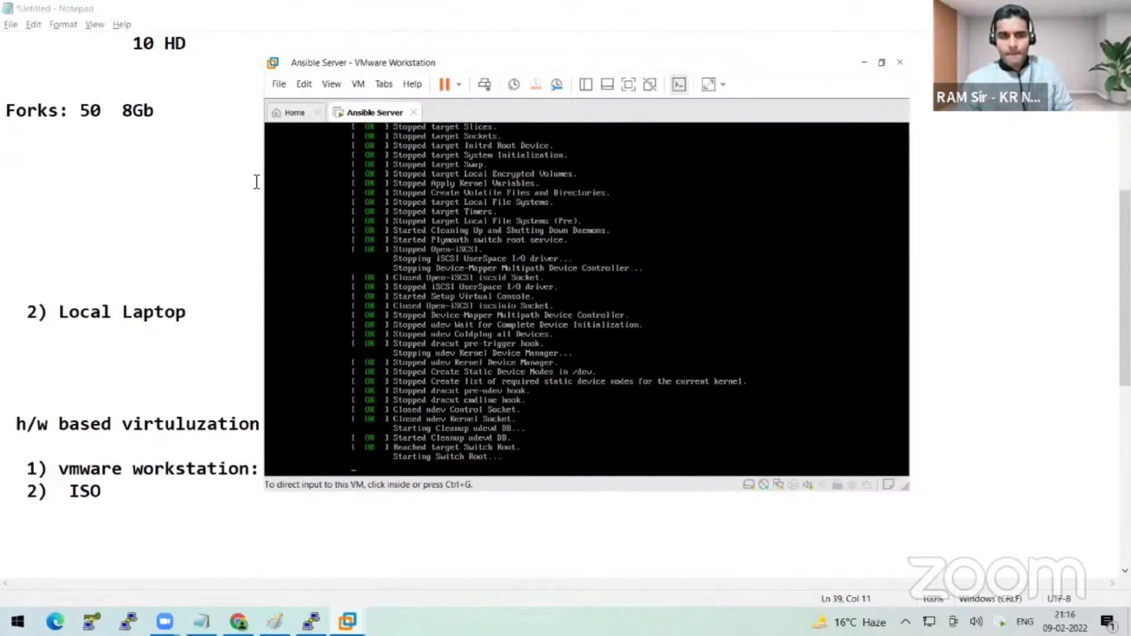
{"action": "left_click", "coordinate": [586, 85]}
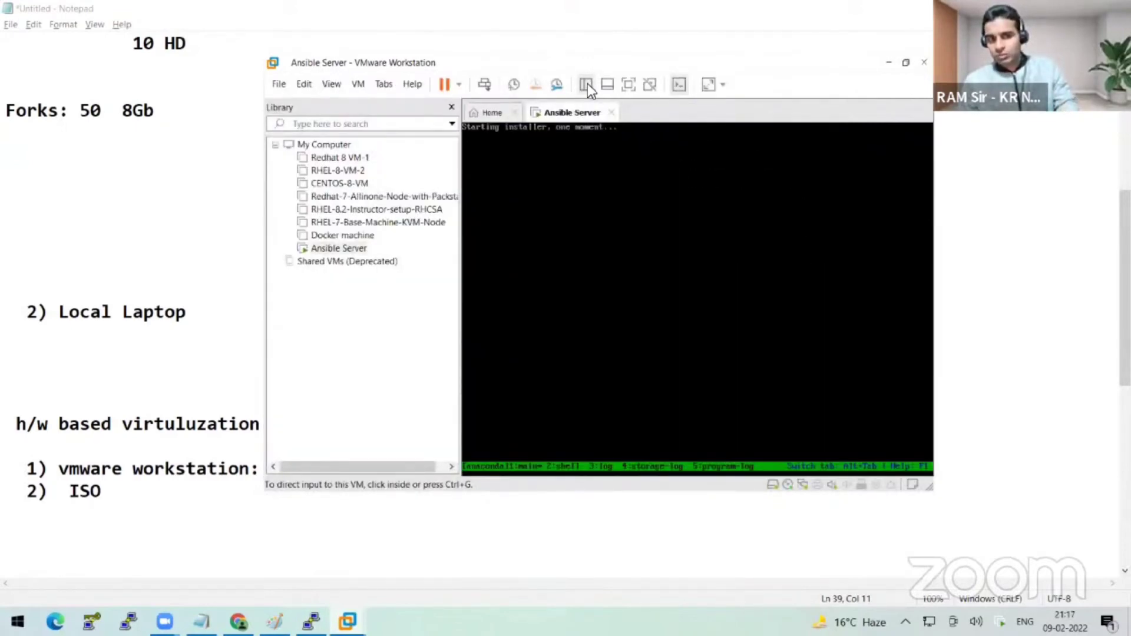
{"action": "left_click", "coordinate": [451, 107]}
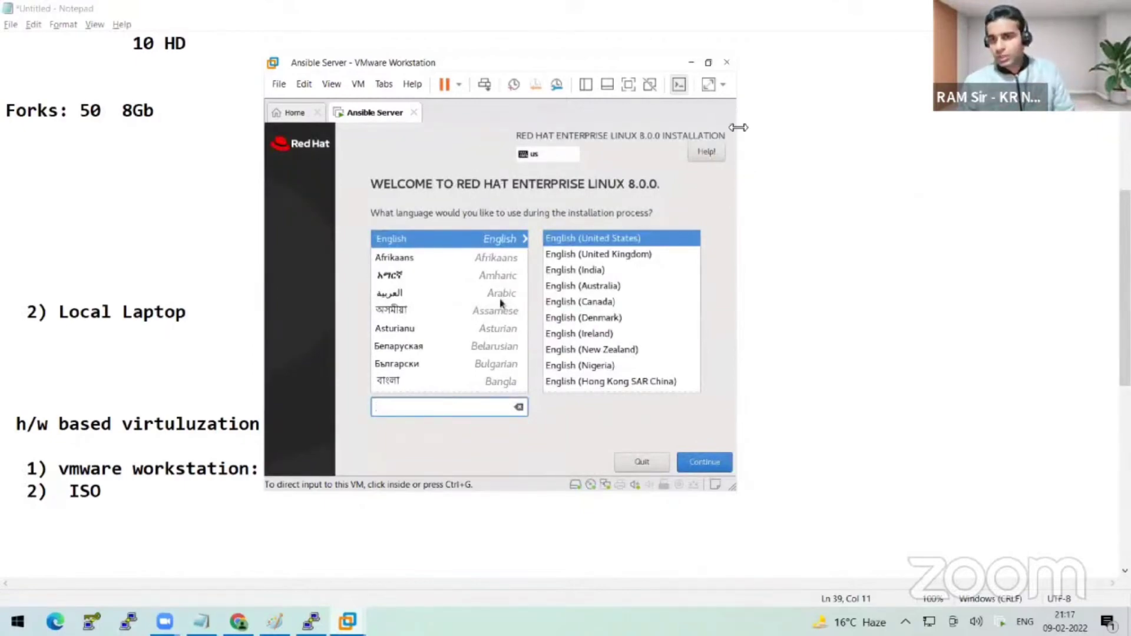
- Resize the virtual machine window and minimize it to return to the Notepad notes
{"action": "left_click_drag", "start_coordinate": [738, 127], "coordinate": [883, 37]}
{"action": "left_click", "coordinate": [866, 44]}
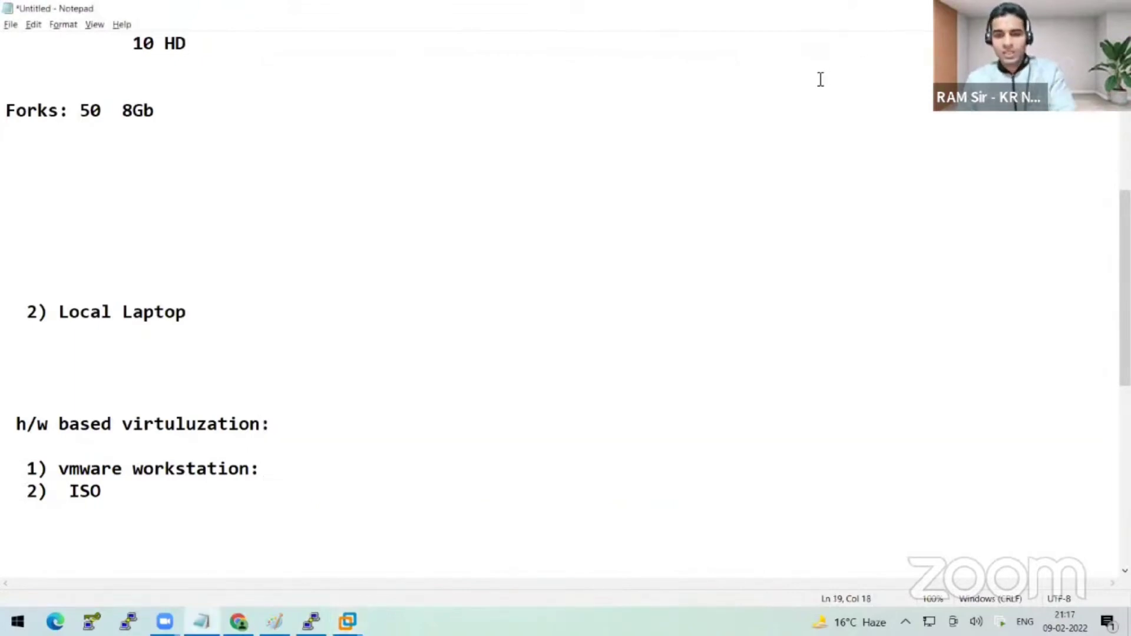
- Switch to VMware Workstation and move the Ansible Server window so the whole installer language screen is unobstructed
{"action": "key", "text": "alt+Tab"}
{"action": "left_click", "coordinate": [772, 50]}
{"action": "key", "text": "alt+Tab"}
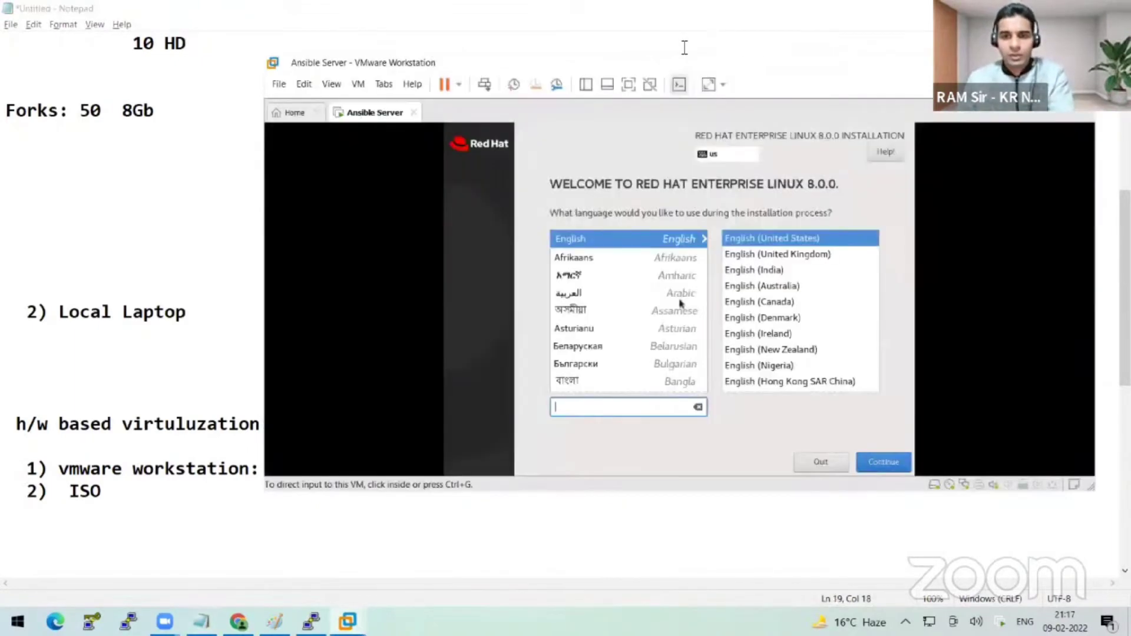
{"action": "left_click_drag", "start_coordinate": [640, 62], "coordinate": [498, 51]}
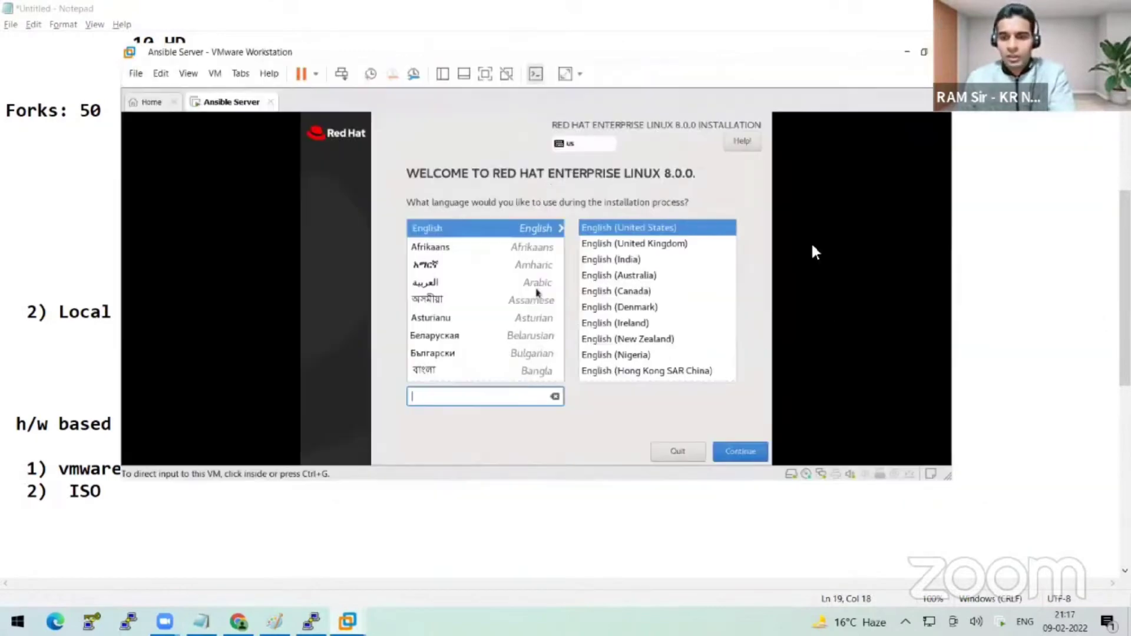
- Accept English (United States) as the installation language, continue to the installation summary, and release input from the virtual machine
{"action": "left_click", "coordinate": [729, 450]}
{"action": "left_click", "coordinate": [731, 451]}
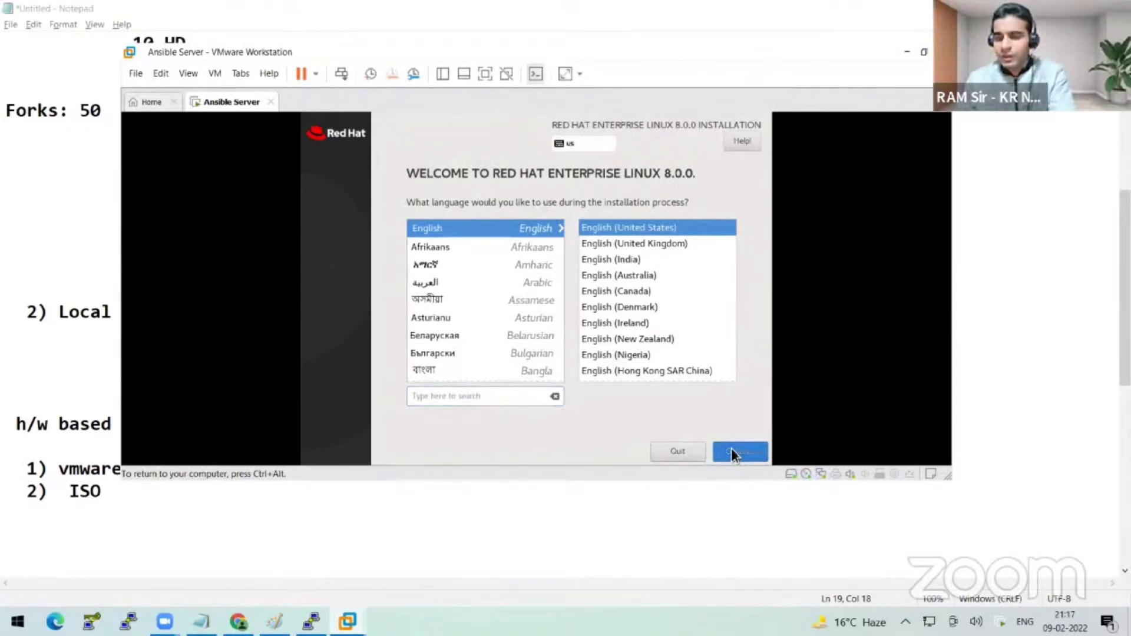
{"action": "key", "text": "ctrl+alt"}
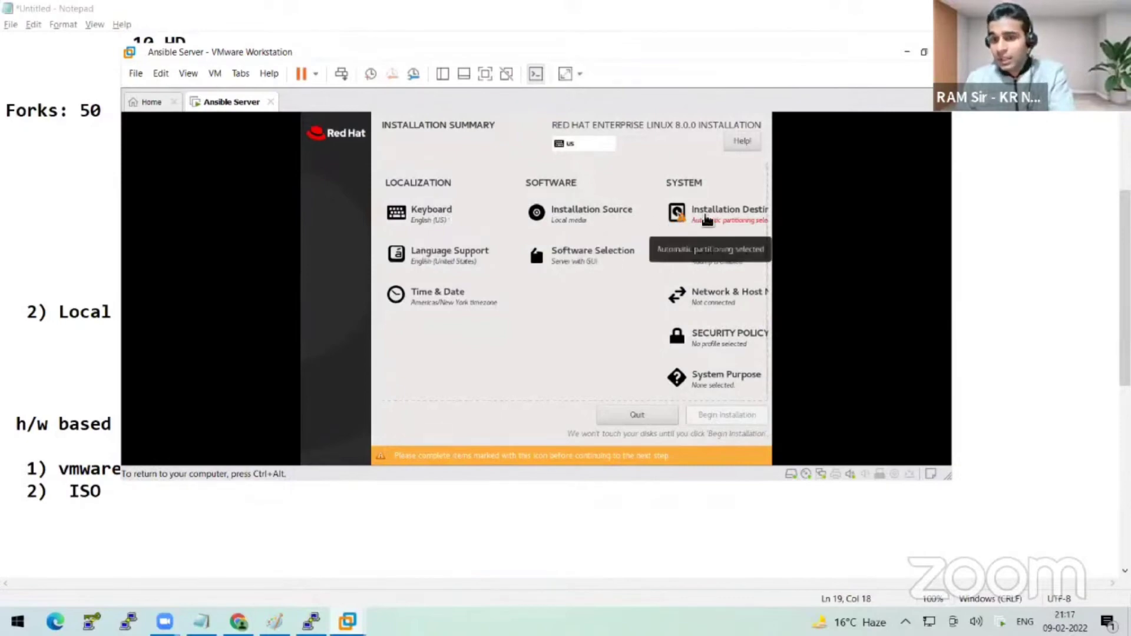
- Confirm the 20 GiB VMware virtual disk as the installation destination with automatic storage configuration
{"action": "left_click", "coordinate": [707, 219]}
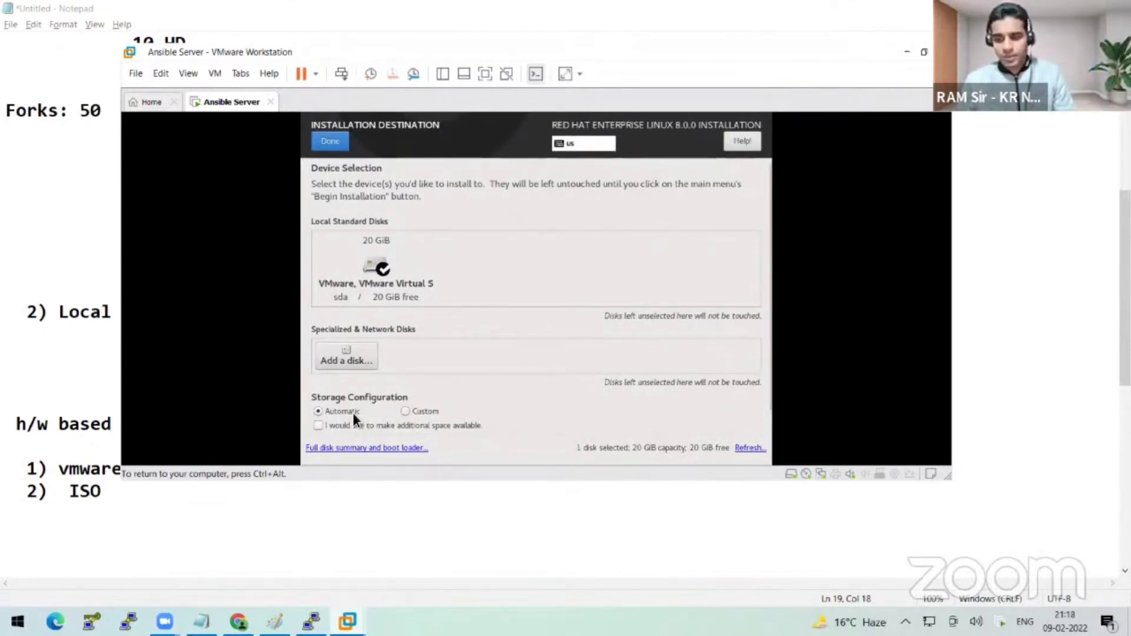
{"action": "left_click", "coordinate": [341, 137]}
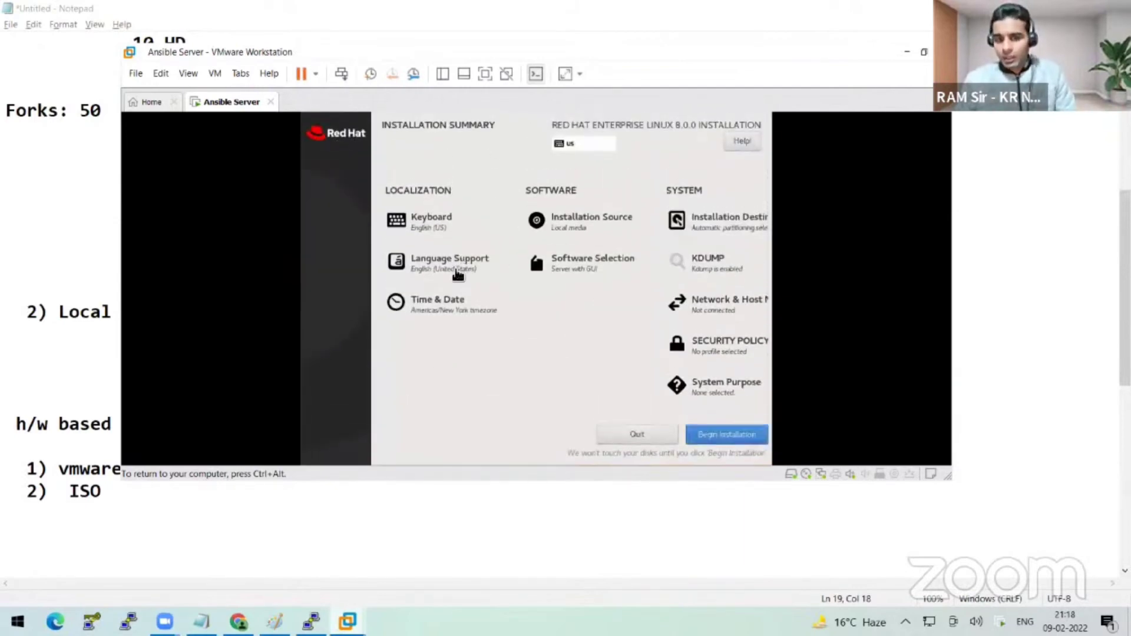